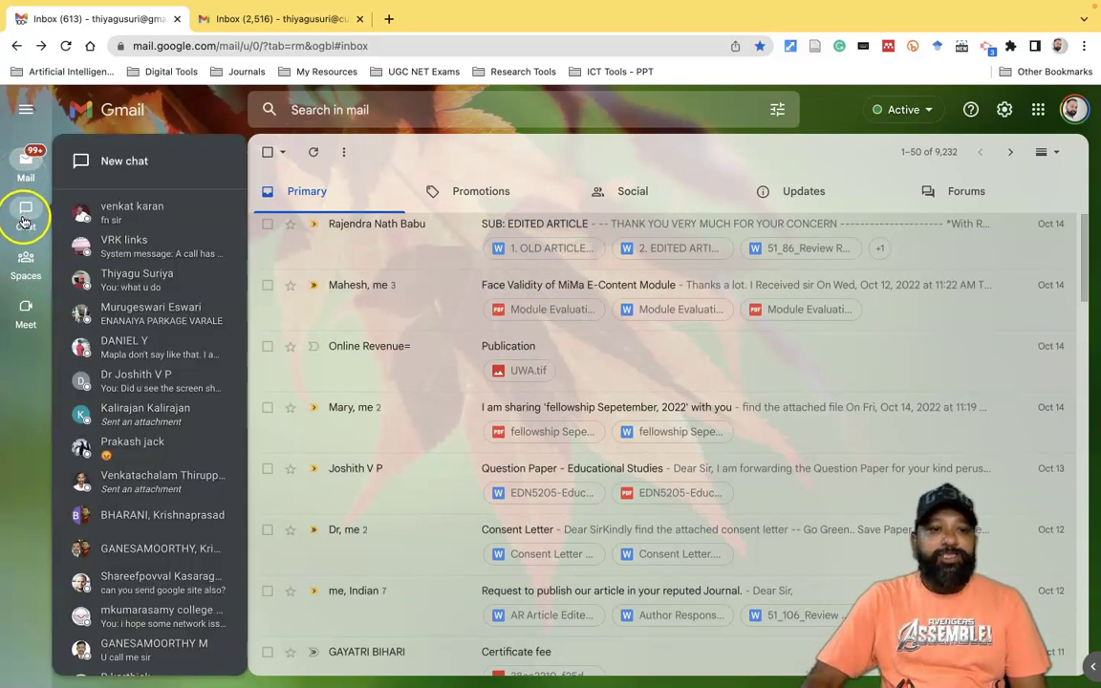
# Step: Open Spaces from Gmail's left rail to reach the page for creating or browsing spaces
pyautogui.moveTo(23, 272)
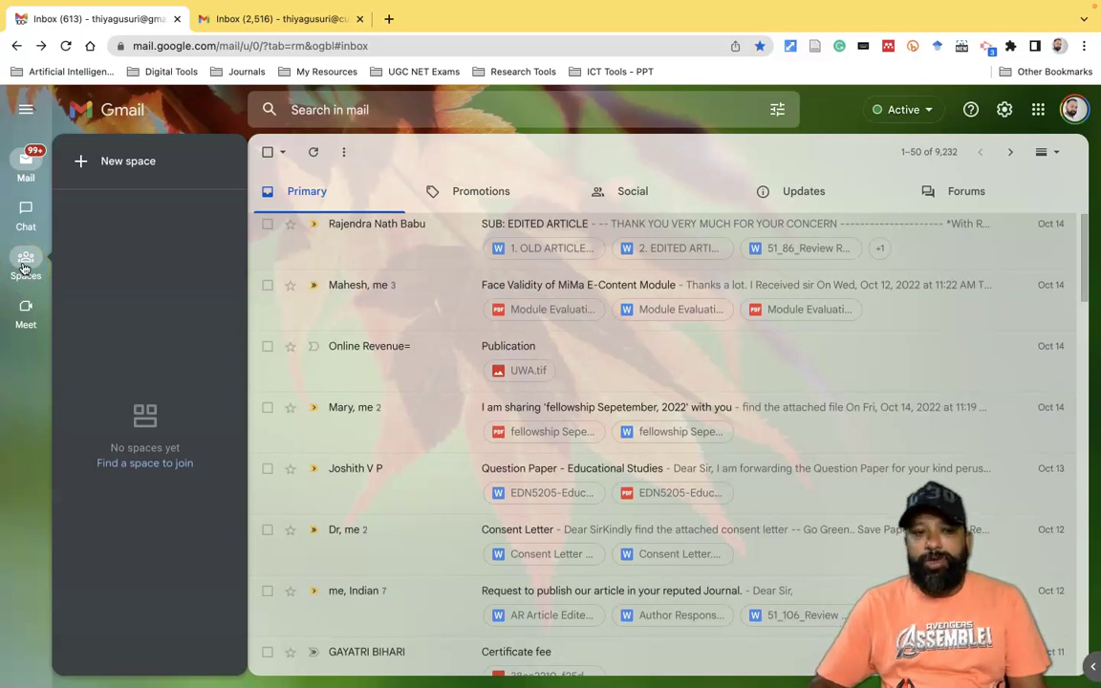
pyautogui.click(26, 263)
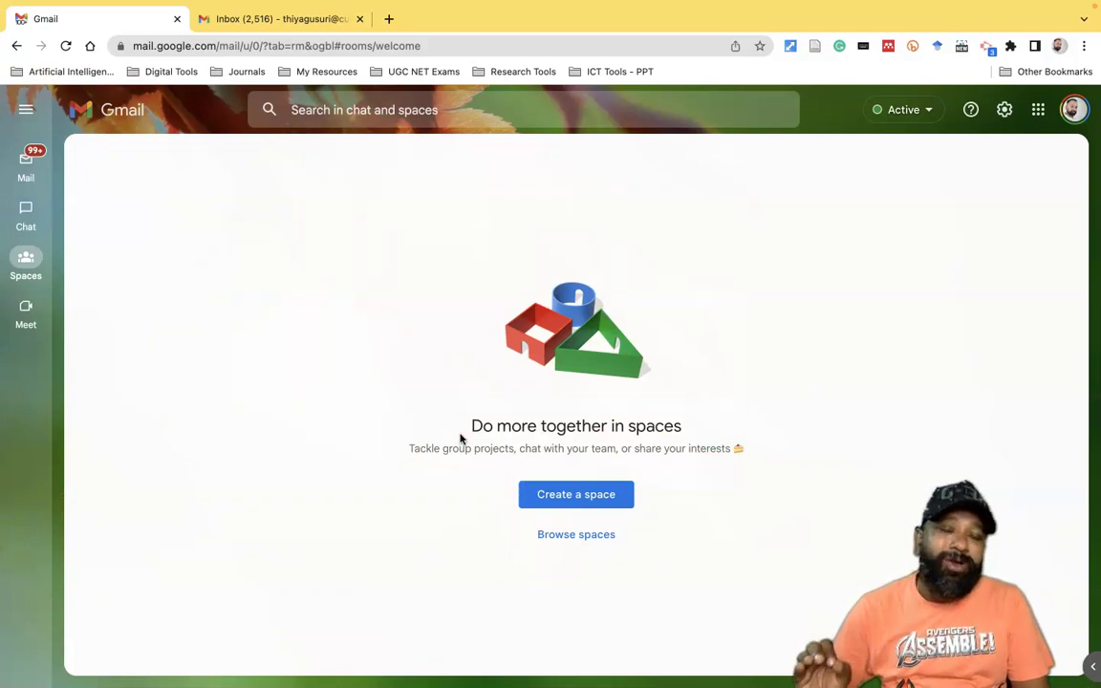
pyautogui.click(583, 494)
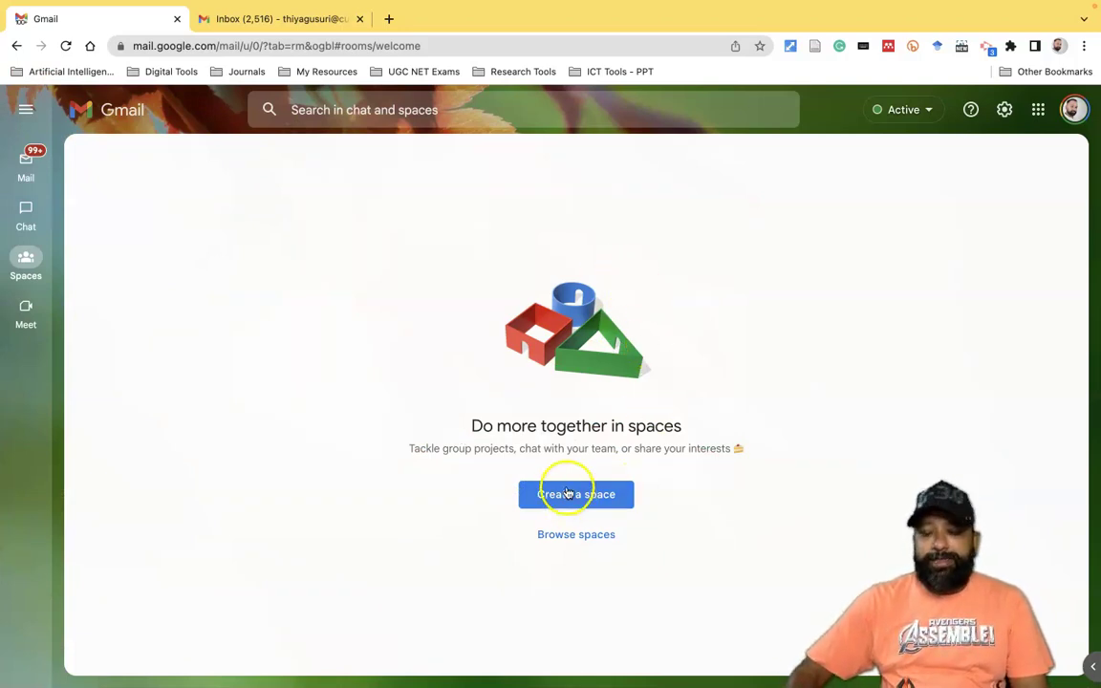
pyautogui.click(565, 534)
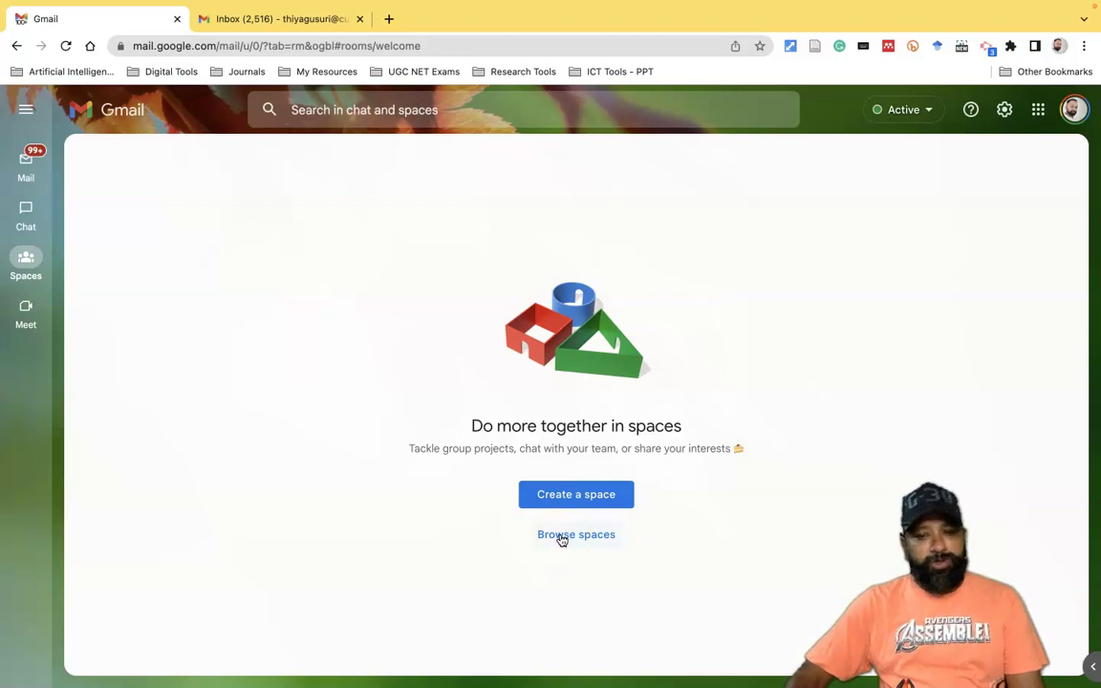
pyautogui.click(566, 498)
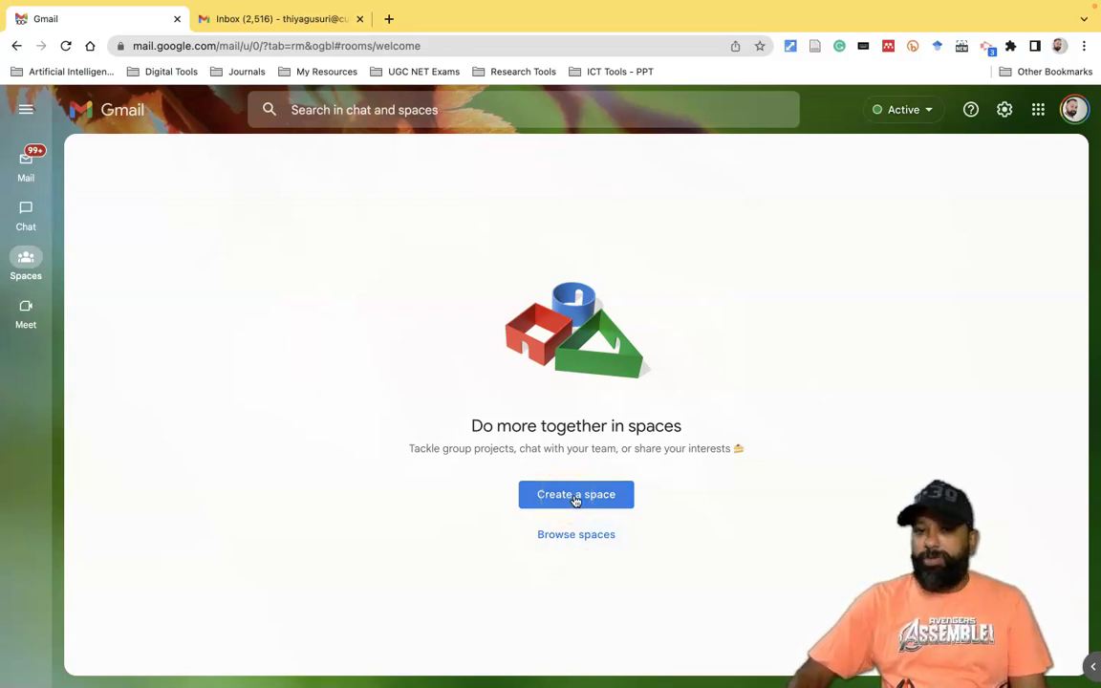
# Step: Create a new space named 'Project 1', leaving the description empty
pyautogui.click(575, 497)
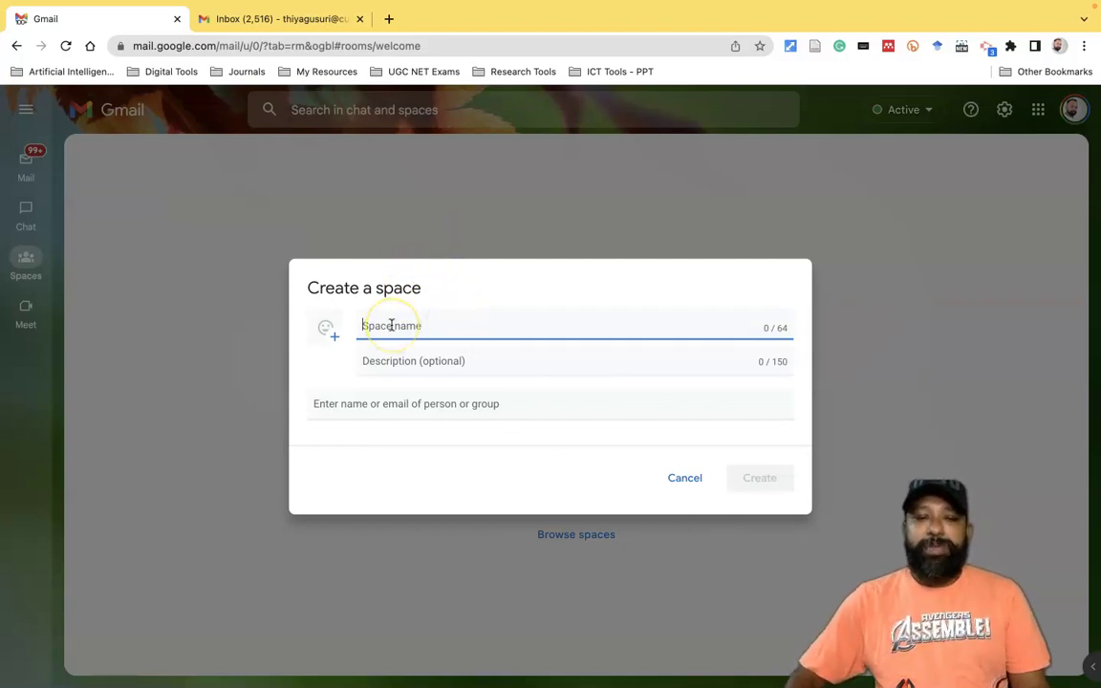
pyautogui.write('Projec')
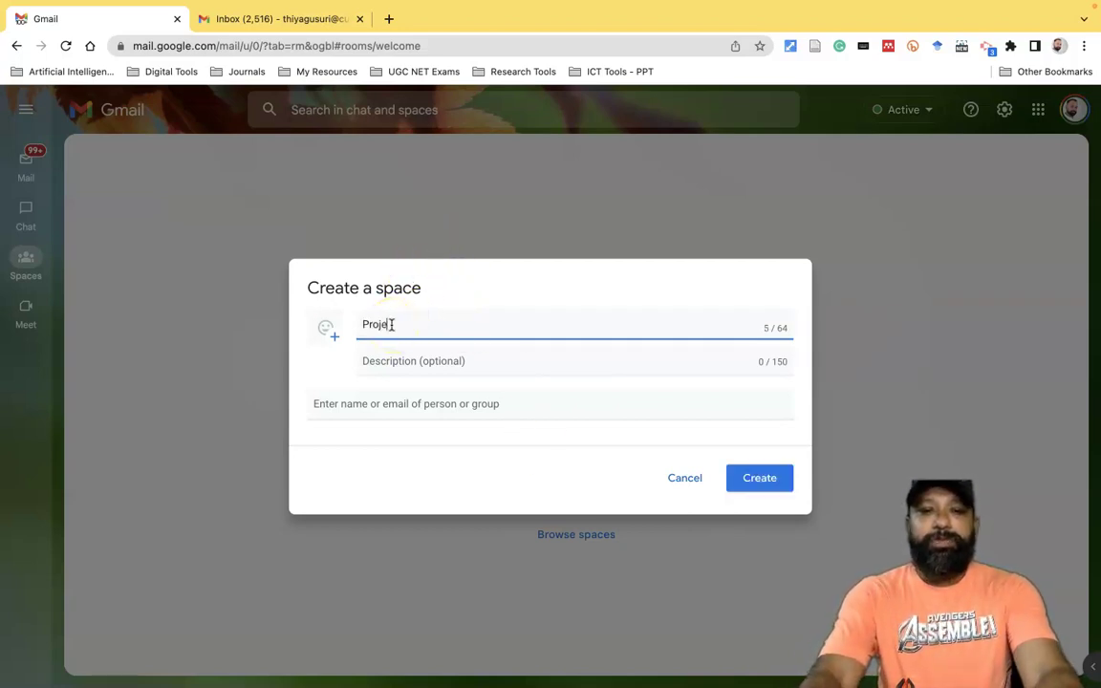
pyautogui.write('t 1')
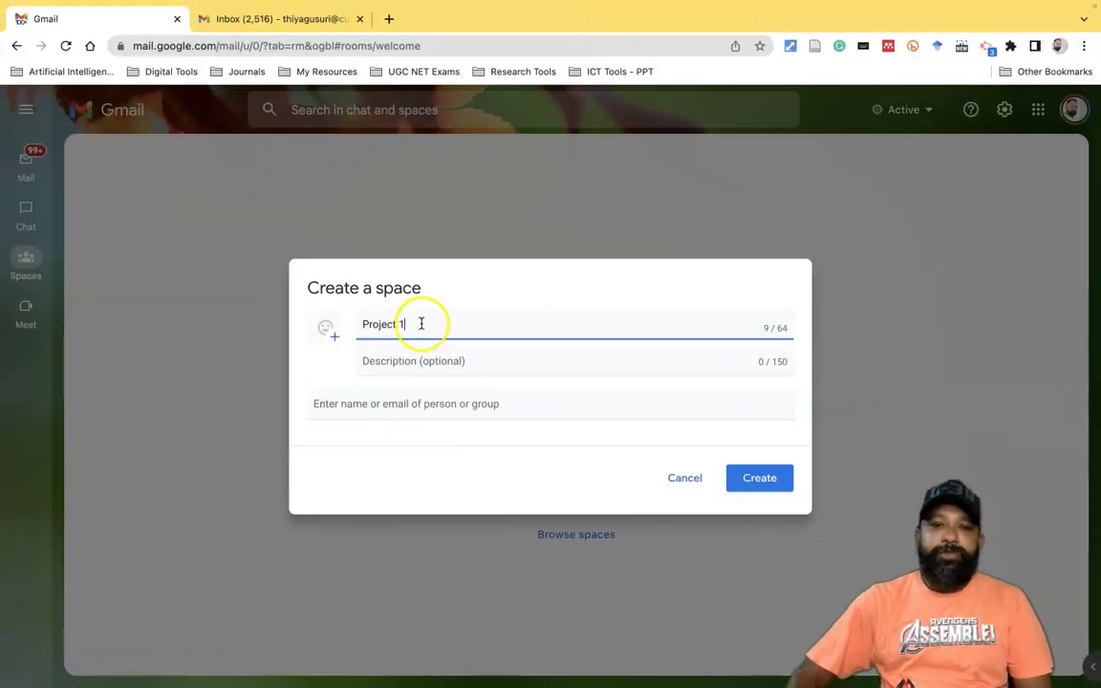
pyautogui.click(416, 361)
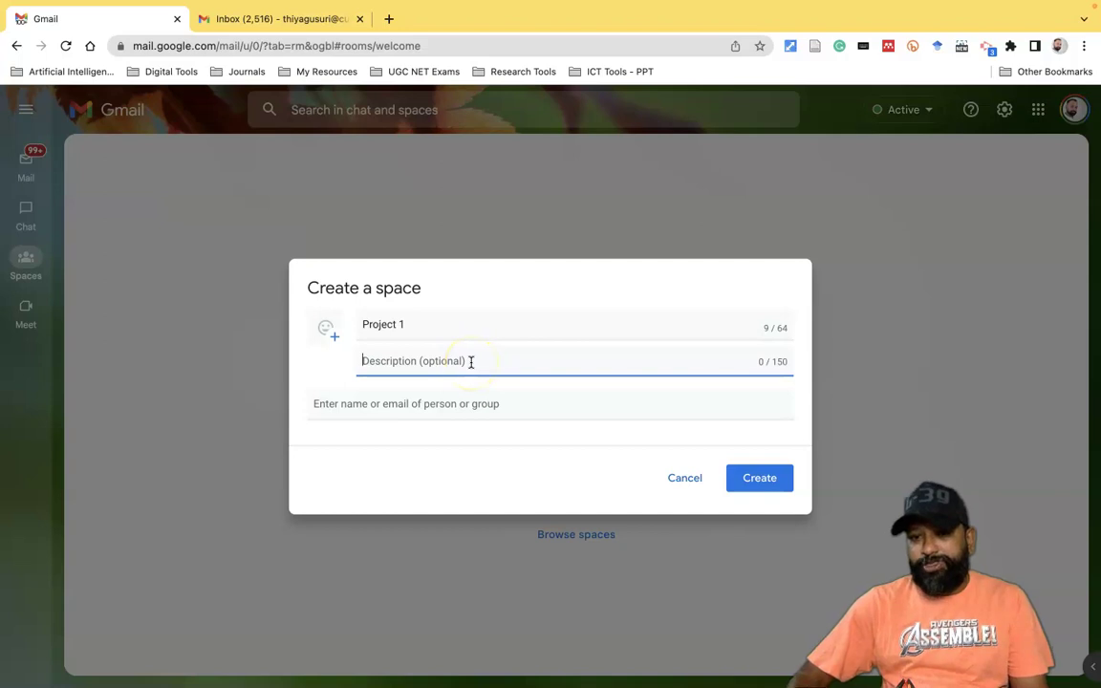
pyautogui.click(438, 325)
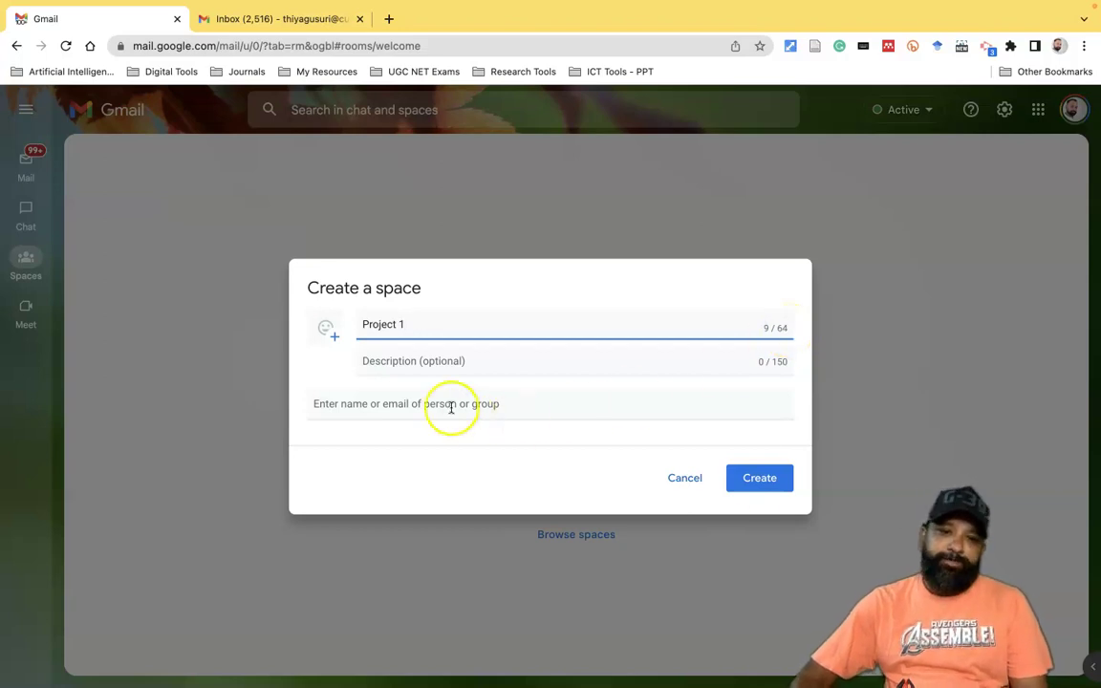
pyautogui.click(759, 480)
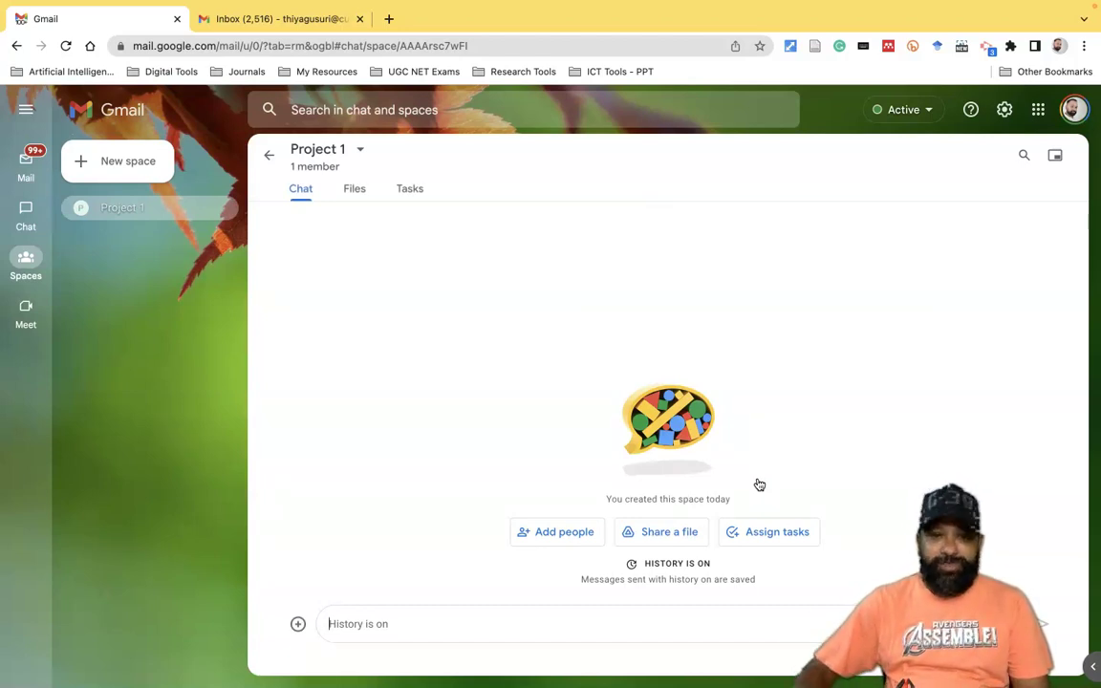
# Step: Add one contact, found by a name search, as an invitee to Project 1
pyautogui.click(361, 153)
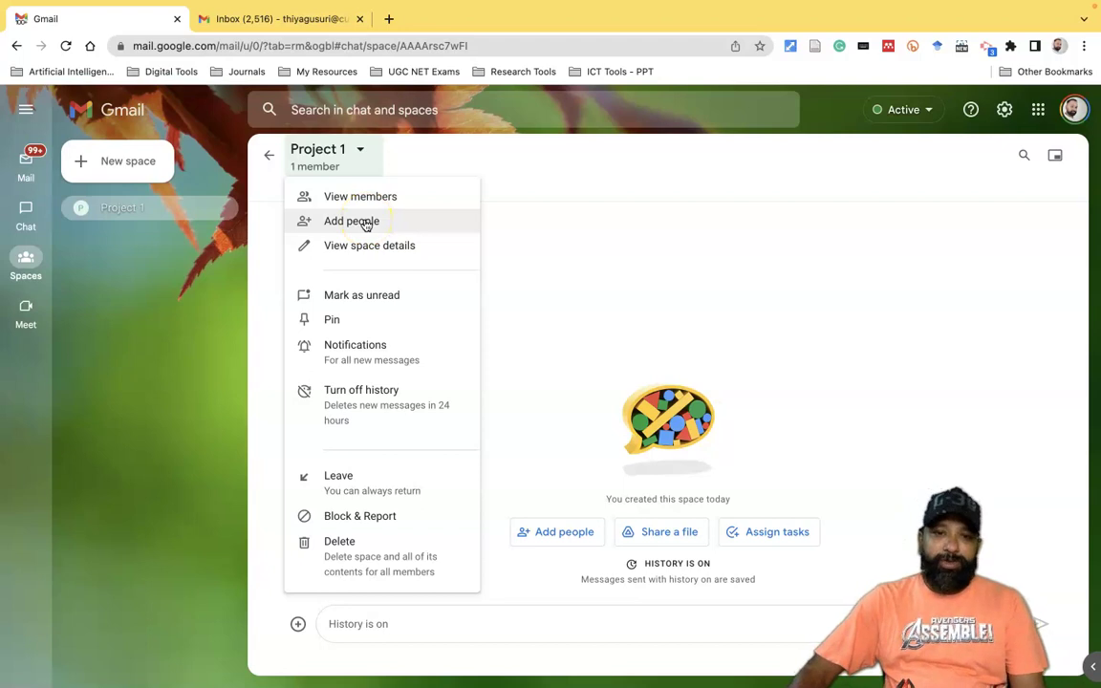
pyautogui.click(365, 222)
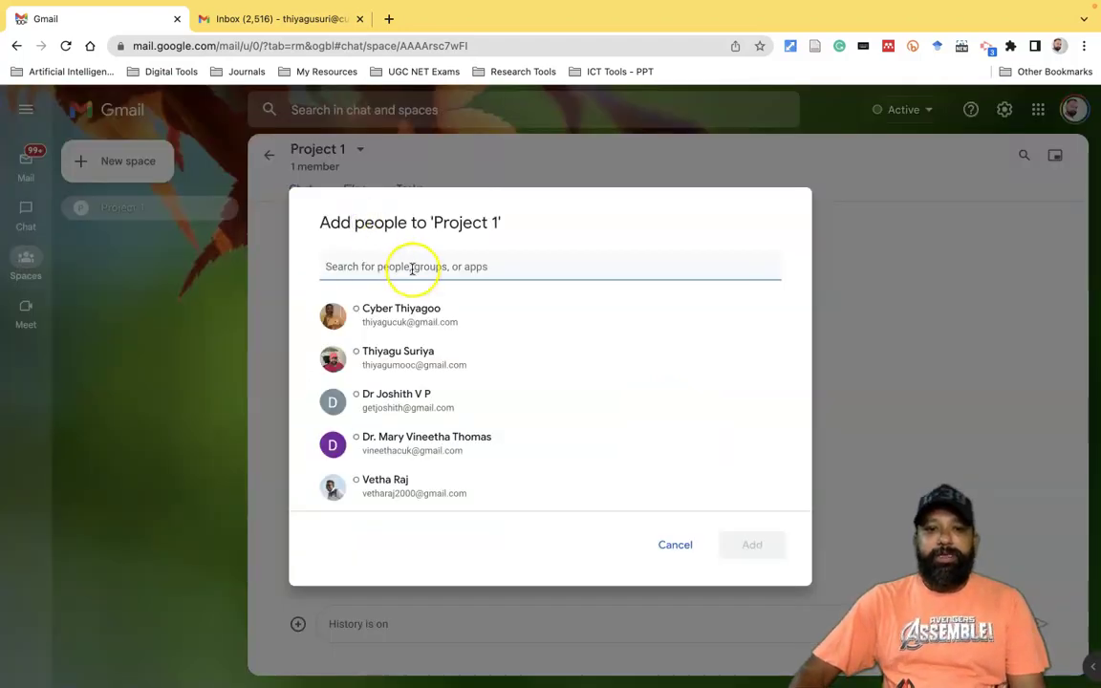
pyautogui.write('thiyagu')
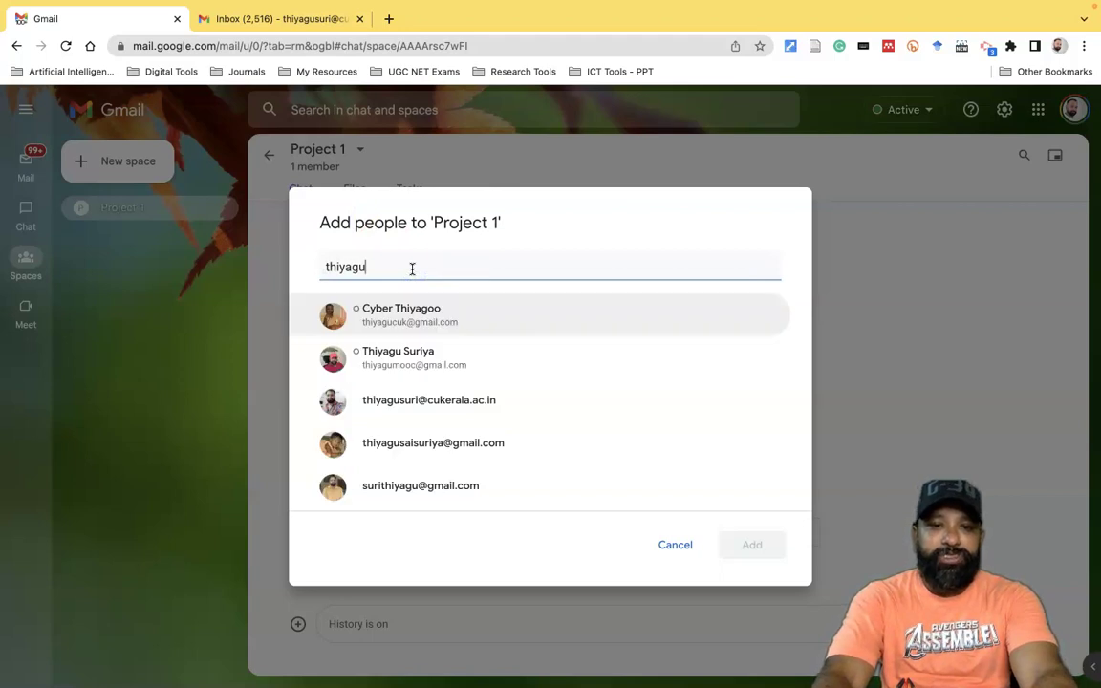
pyautogui.click(412, 399)
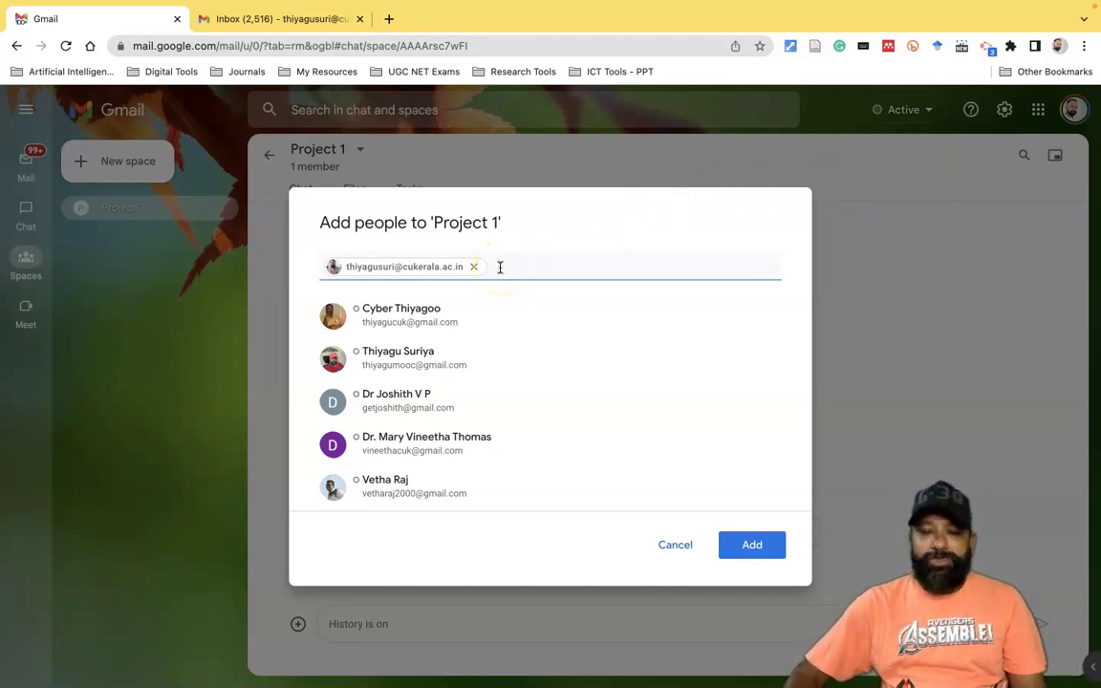
pyautogui.click(749, 549)
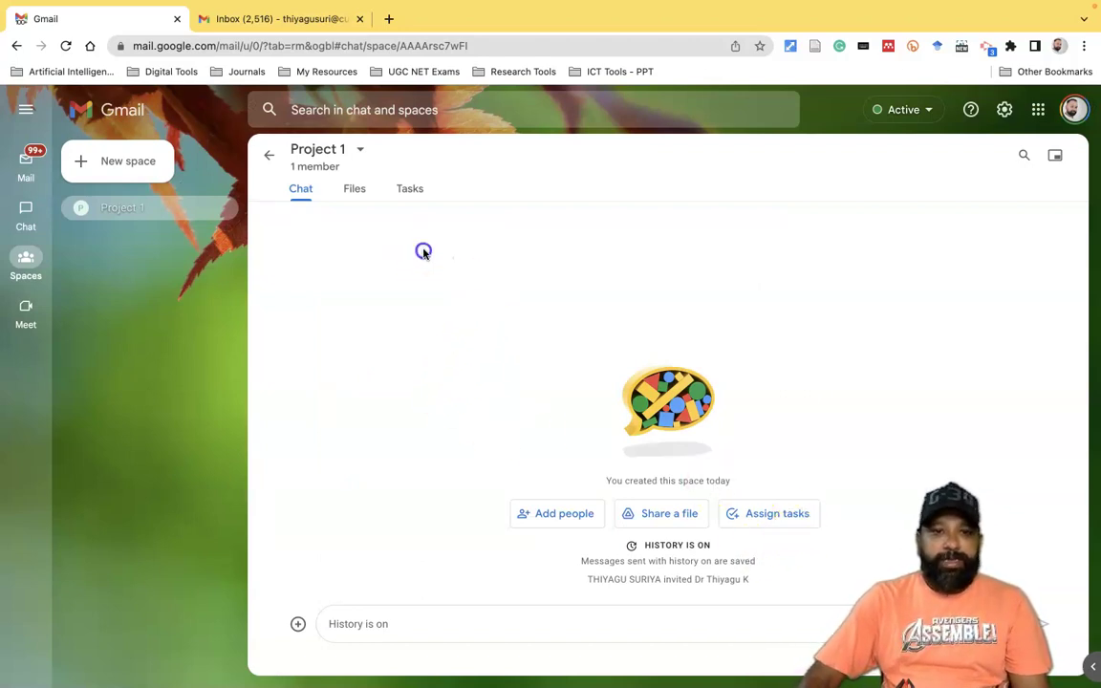
# Step: Post 'hi' in the Project 1 chat and view its still-empty Files tab
pyautogui.click(370, 623)
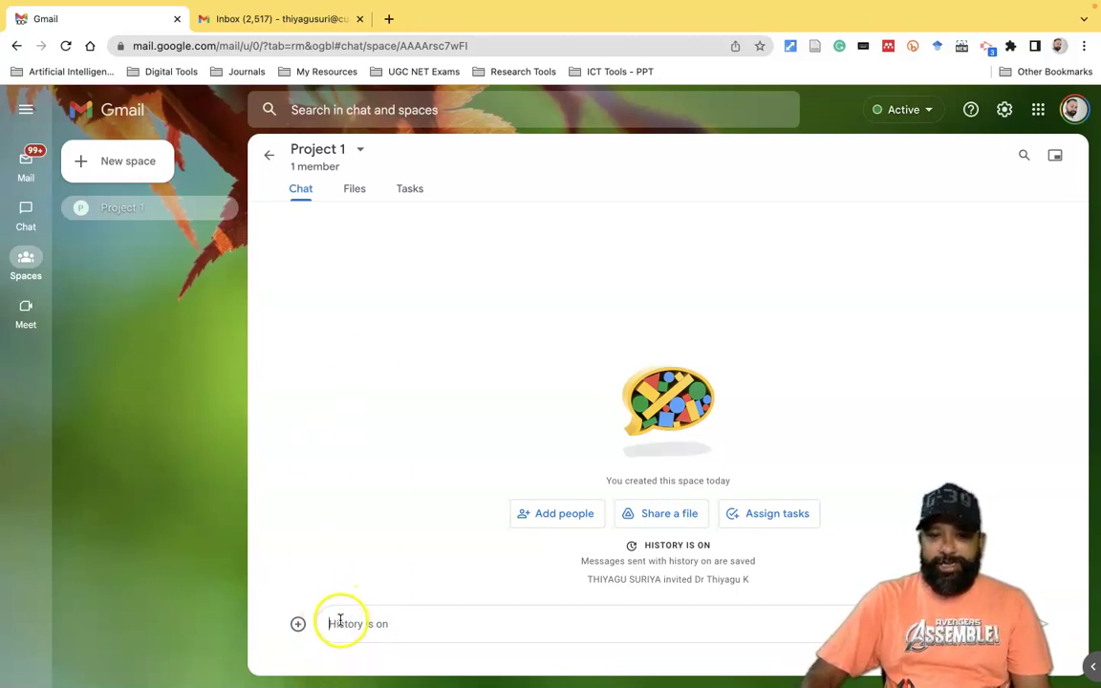
pyautogui.write('hi')
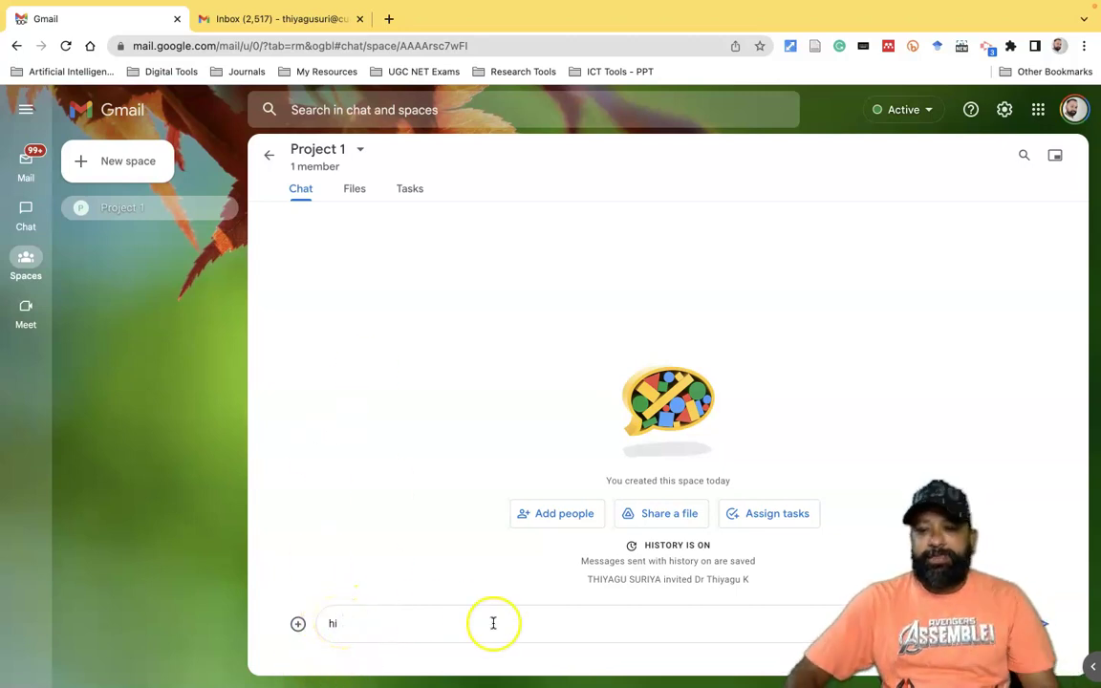
pyautogui.press('Return')
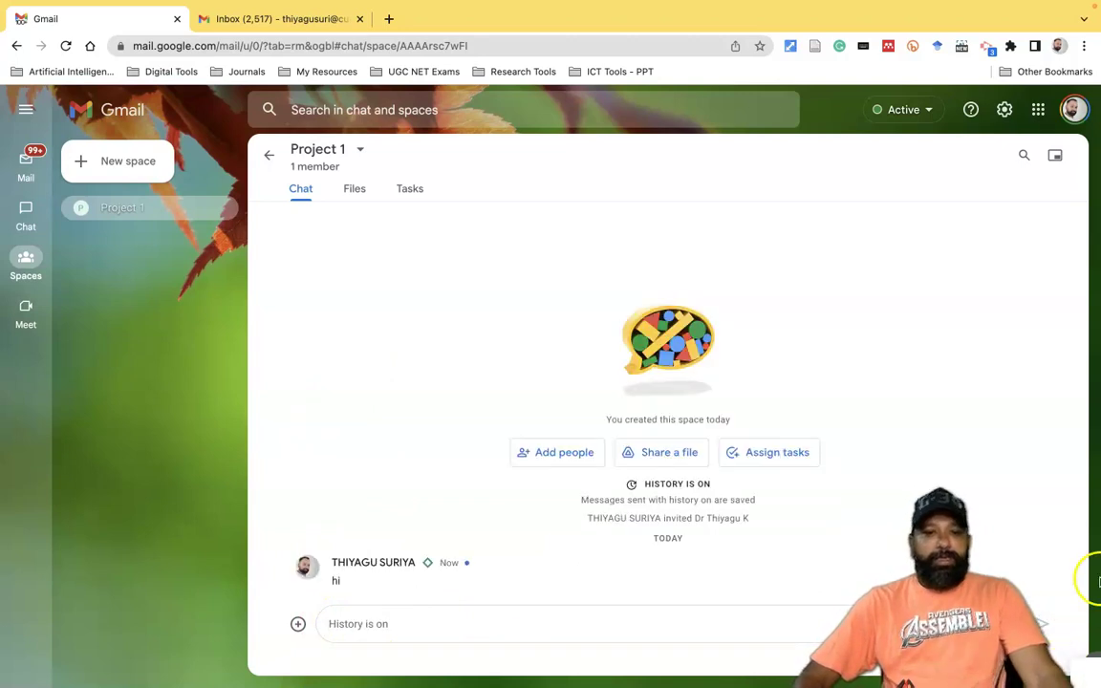
pyautogui.click(355, 192)
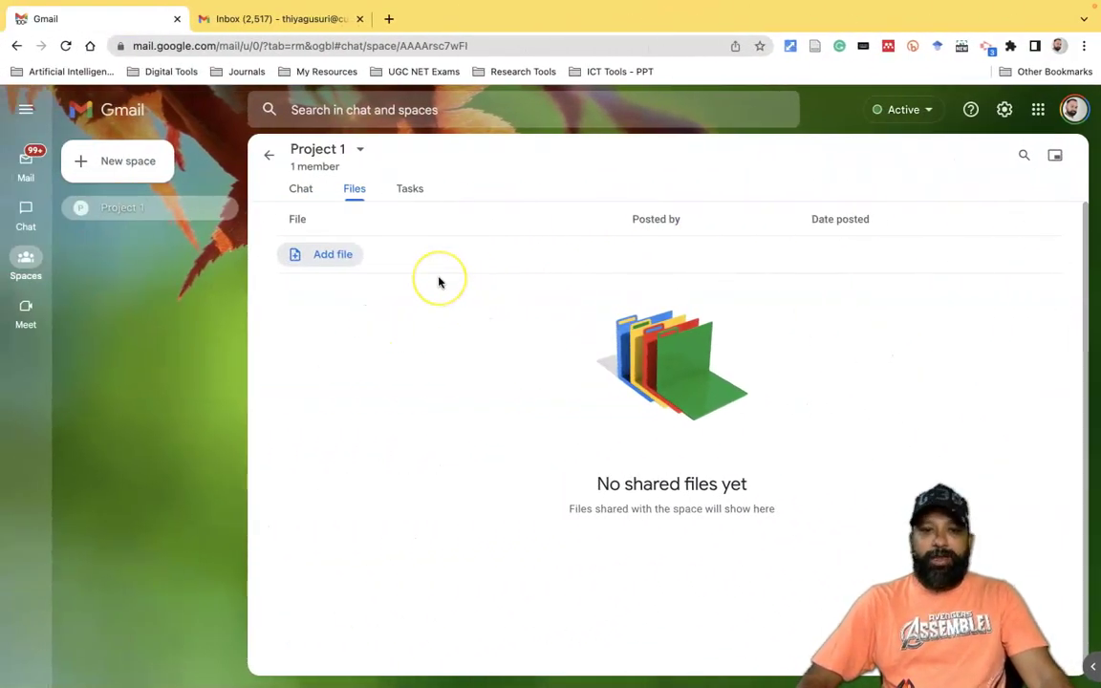
# Step: Share E-content Module.pptx from Drive in the Project 1 chat with a 'hi' message
pyautogui.click(327, 257)
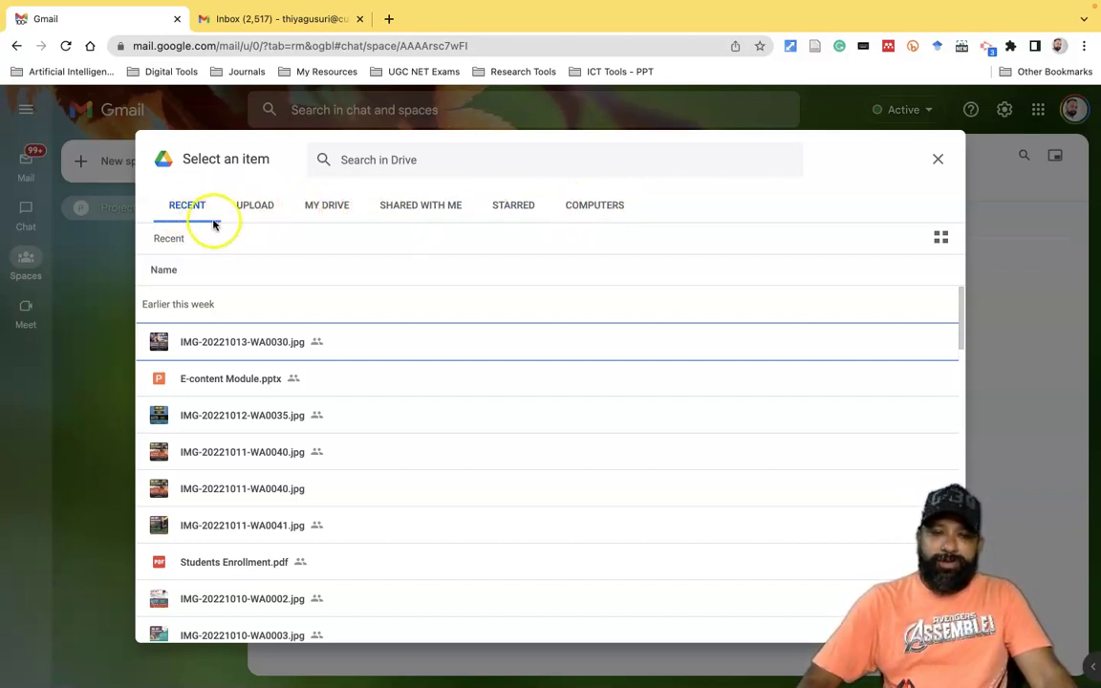
pyautogui.click(226, 382)
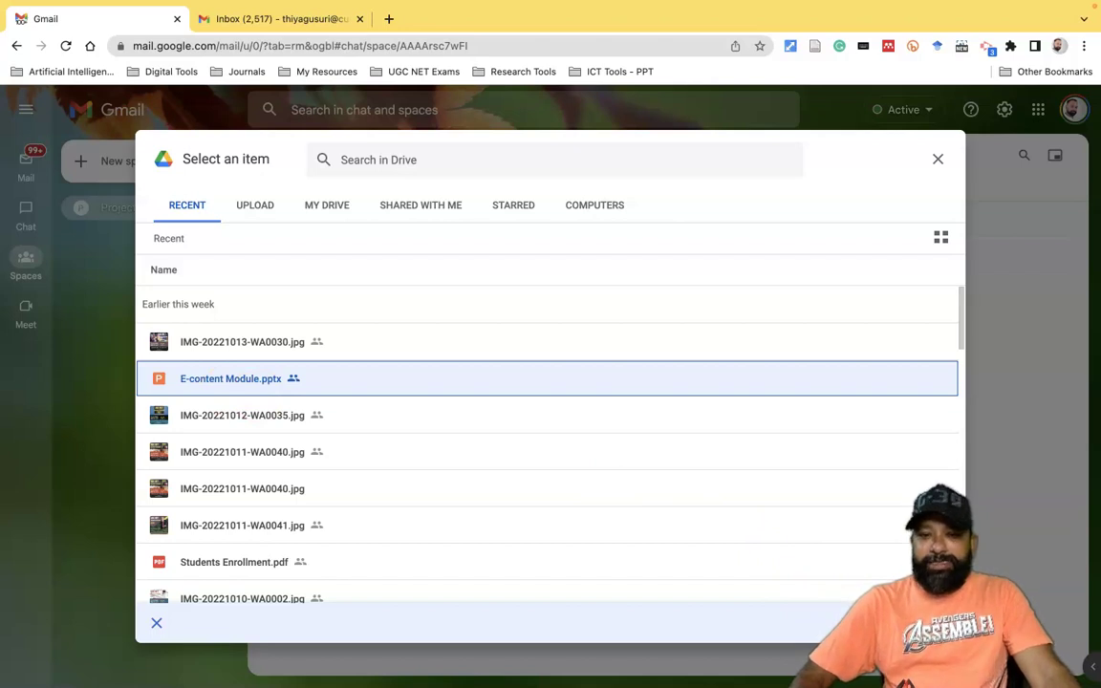
pyautogui.press('Return')
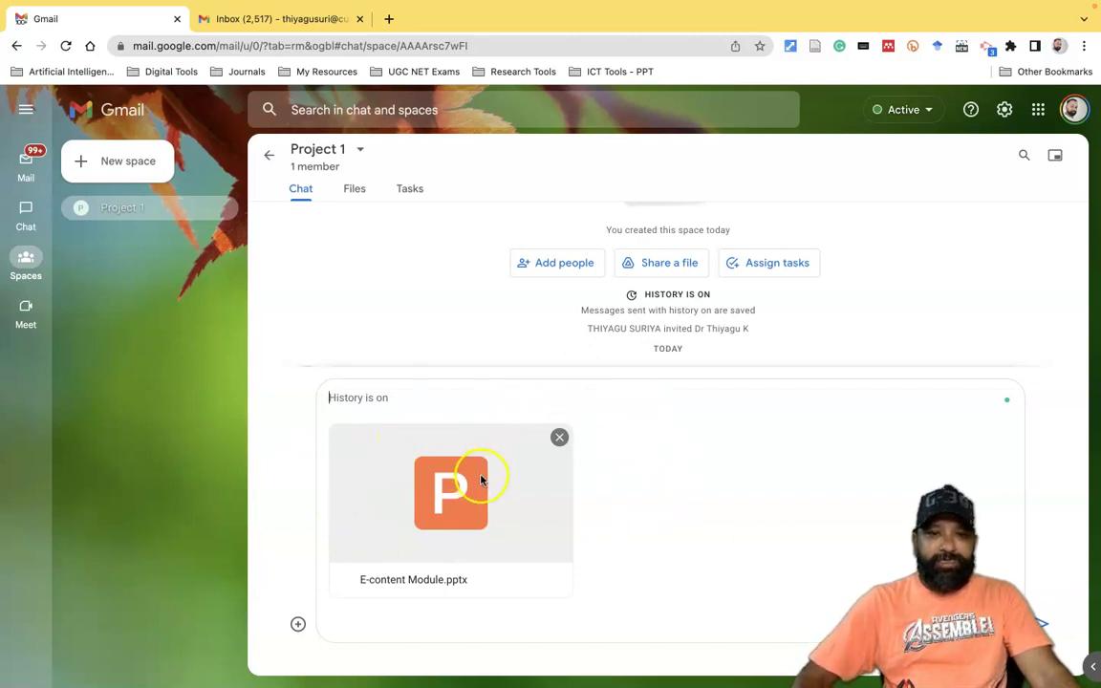
pyautogui.write('hi')
pyautogui.click(1041, 624)
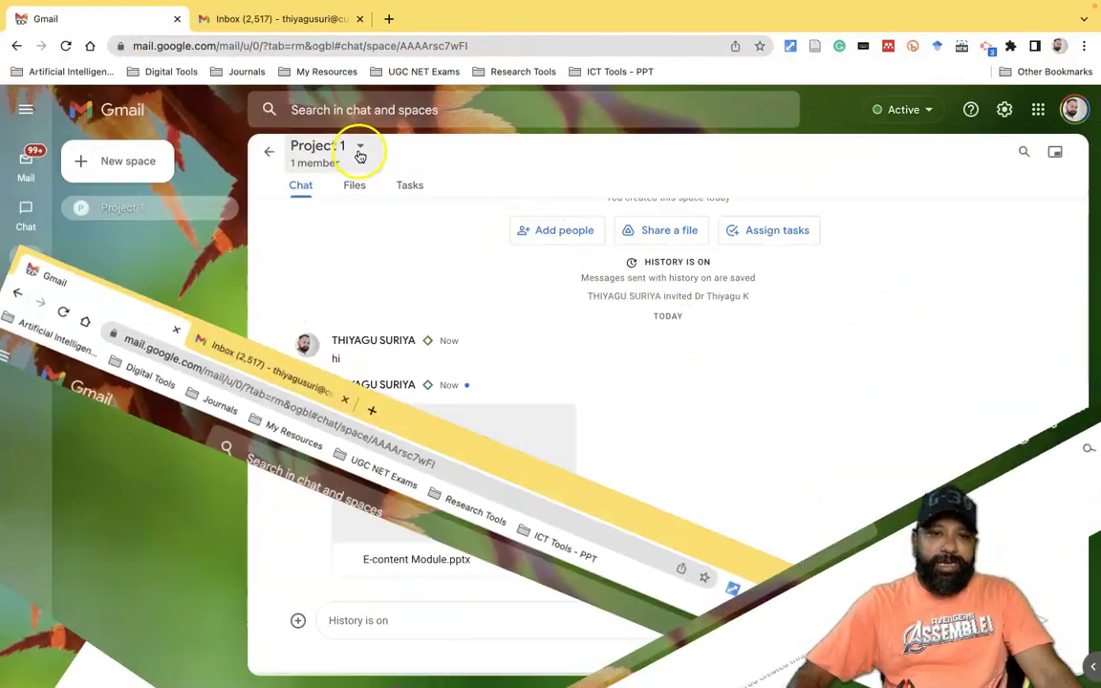
pyautogui.click(359, 147)
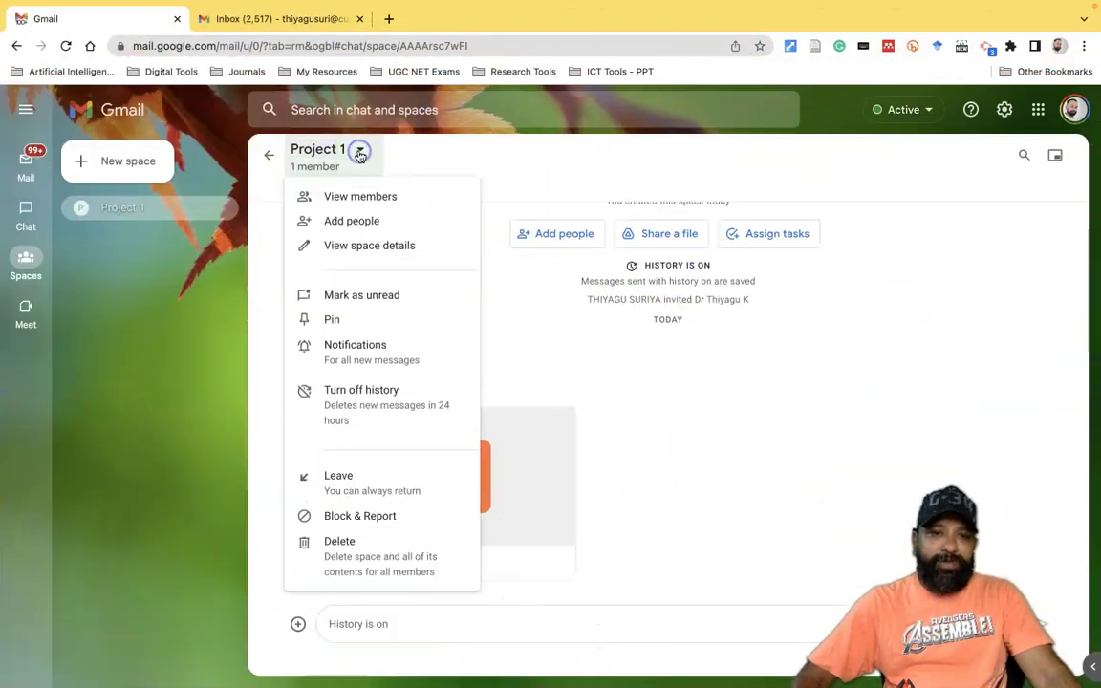
# Step: Review Project 1's members, apps and invited tabs, then close the list and show Files
pyautogui.click(345, 198)
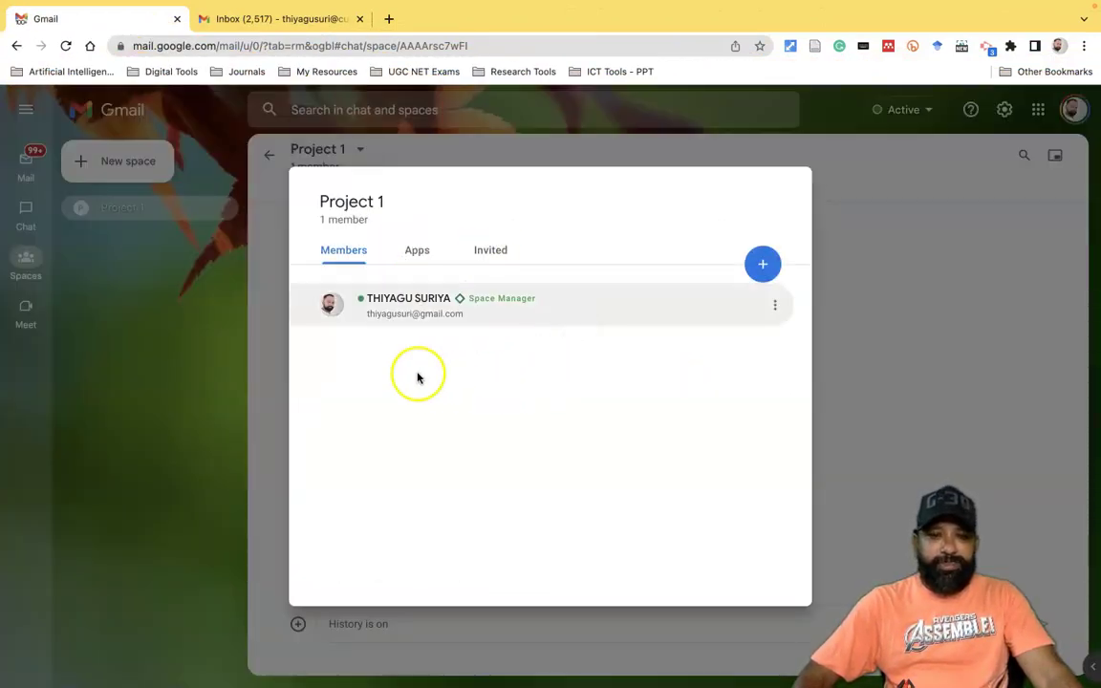
pyautogui.click(424, 252)
pyautogui.click(467, 251)
pyautogui.click(346, 250)
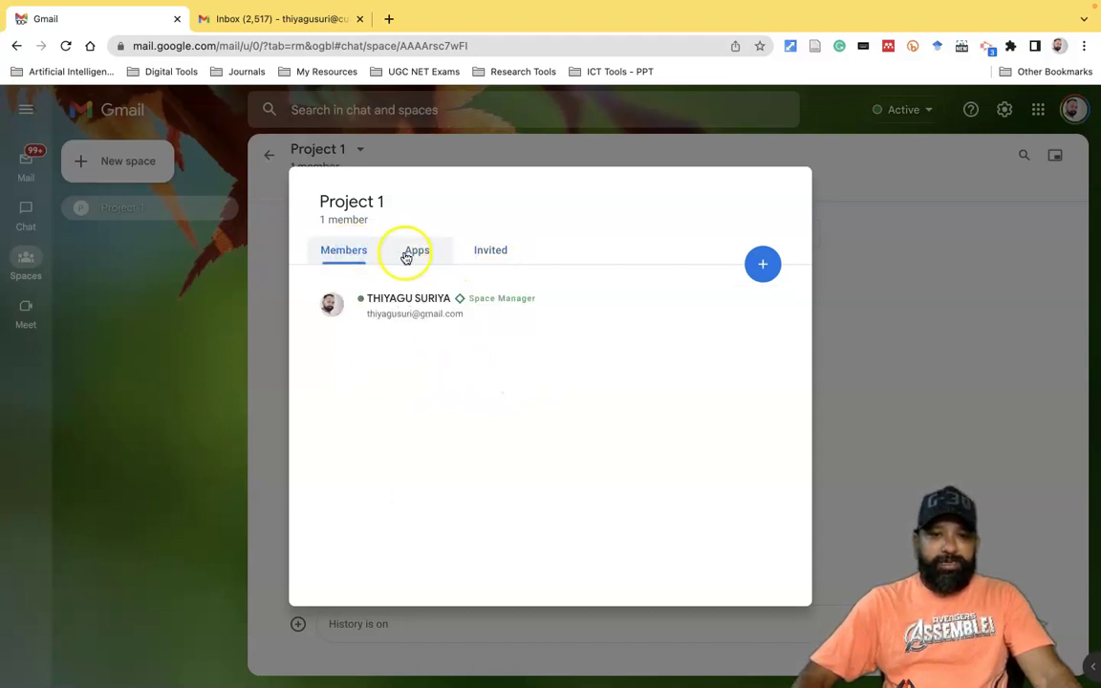
pyautogui.click(408, 254)
pyautogui.click(485, 252)
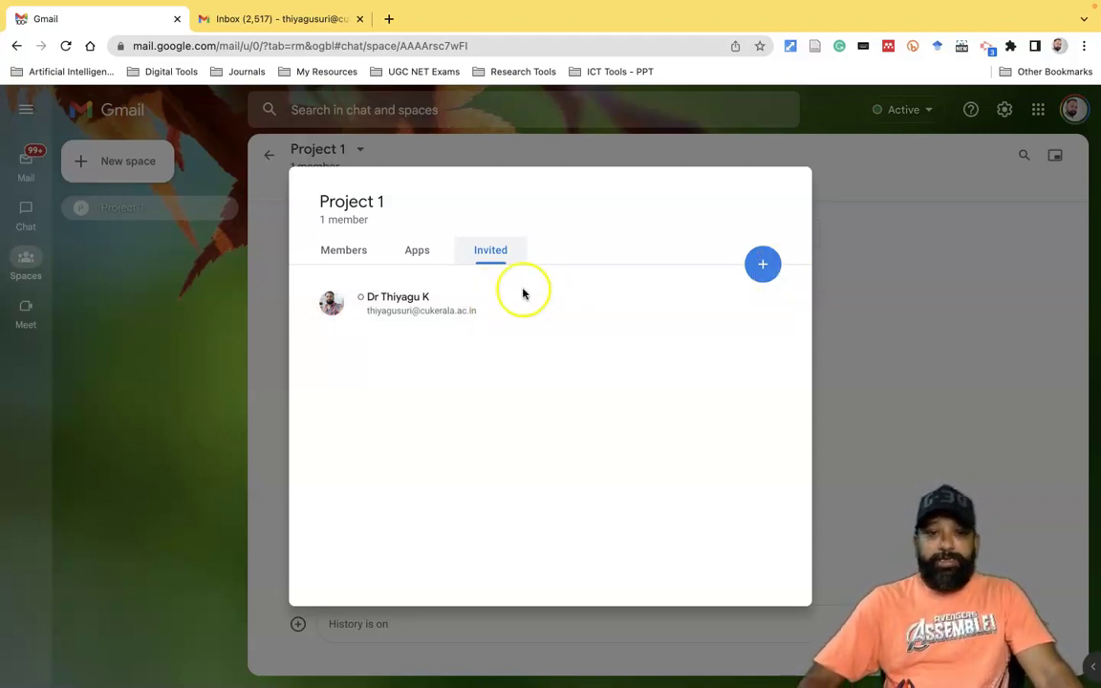
pyautogui.click(893, 203)
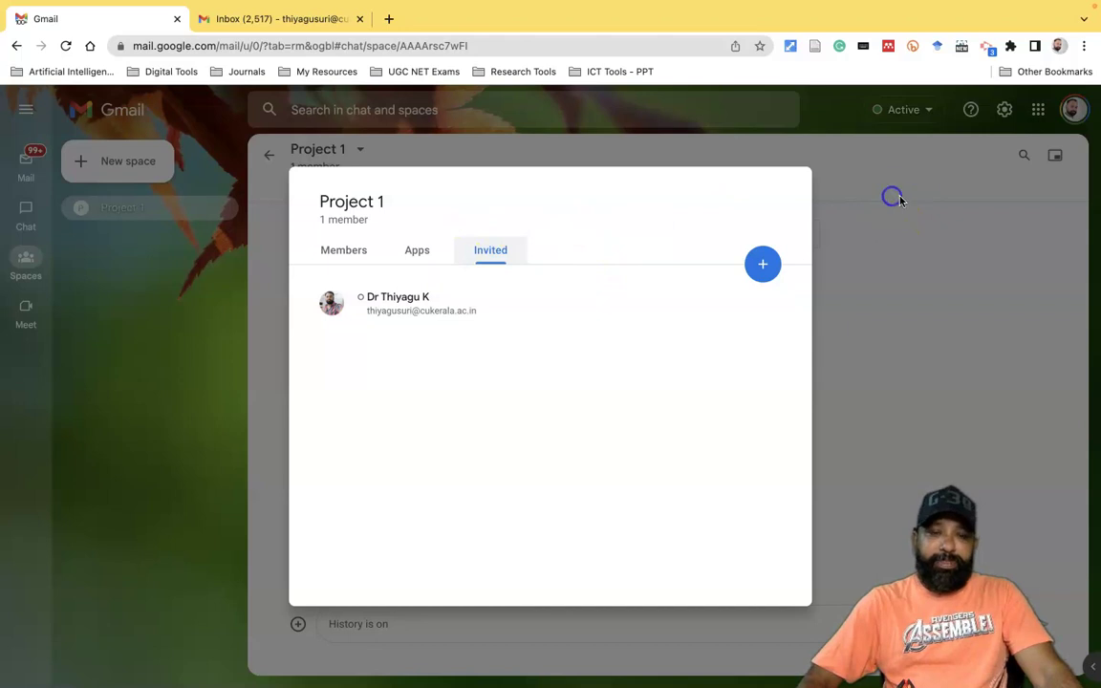
pyautogui.click(354, 191)
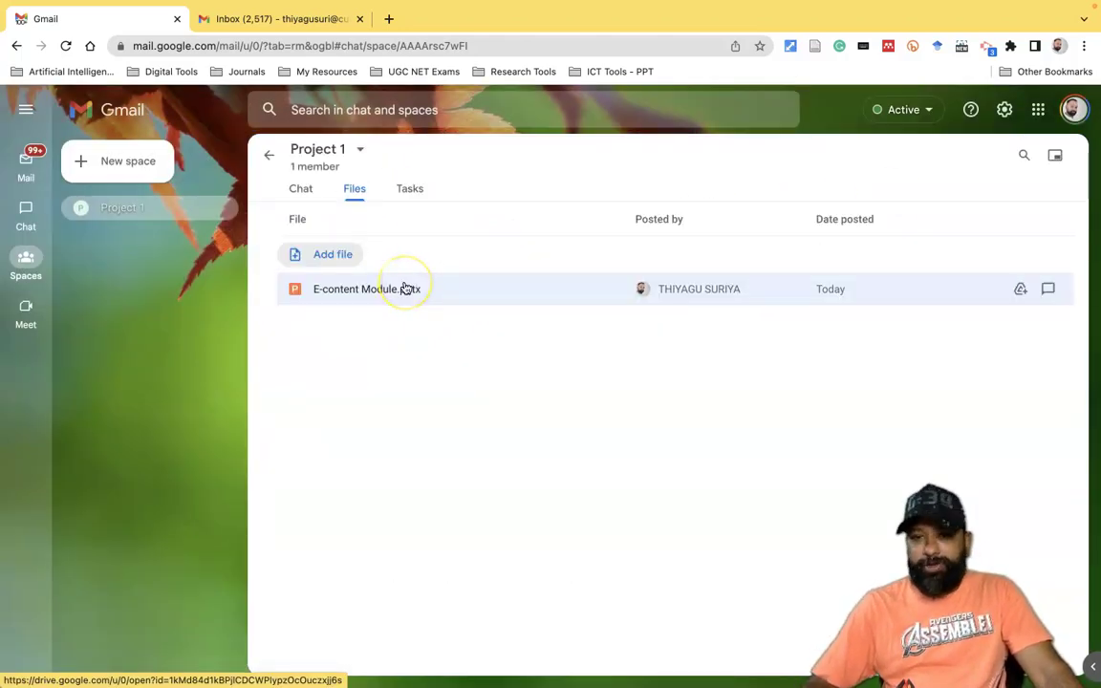
# Step: Attach 2. Youtube and Slideshare Links.pdf from My Drive to a new Project 1 message
pyautogui.click(335, 262)
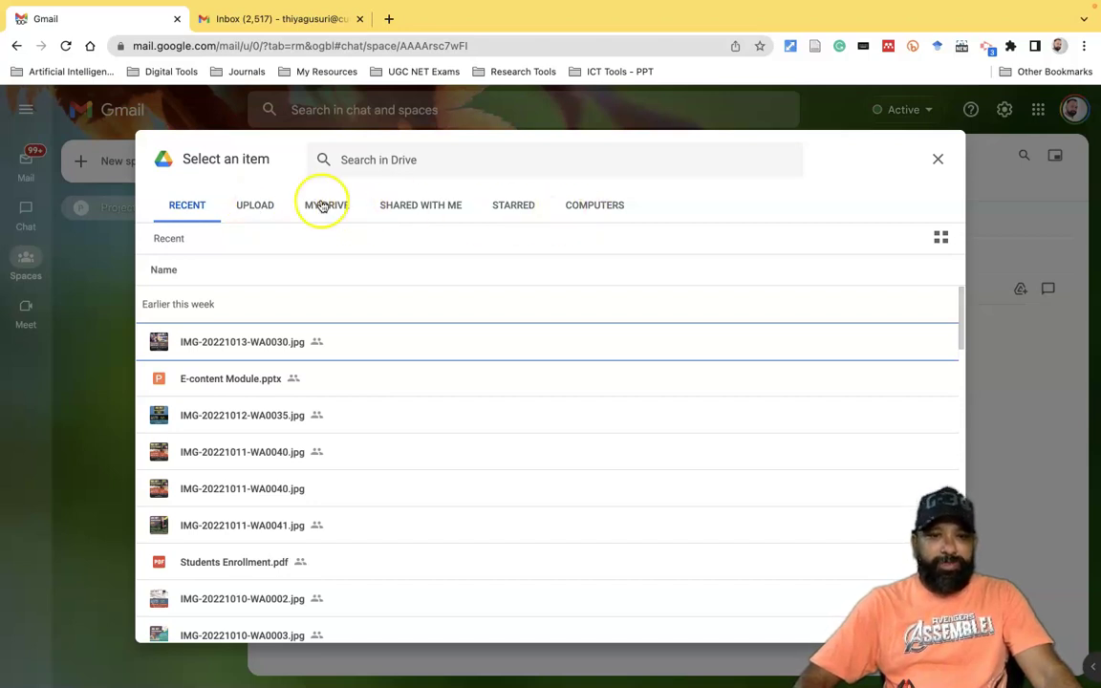
pyautogui.click(266, 209)
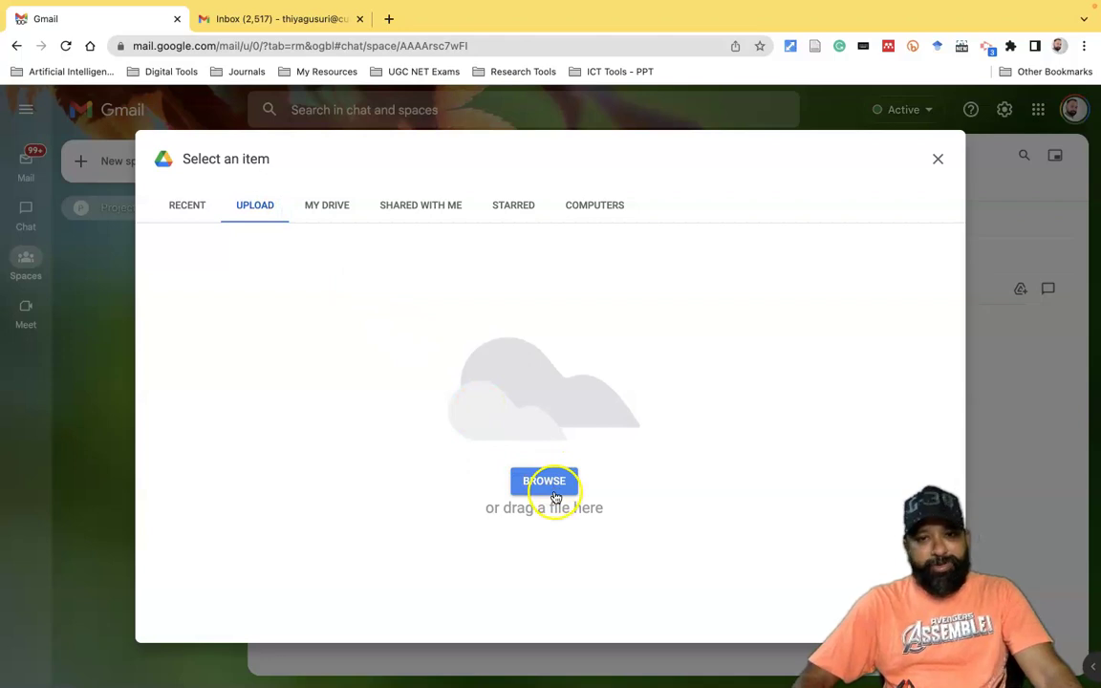
pyautogui.click(323, 207)
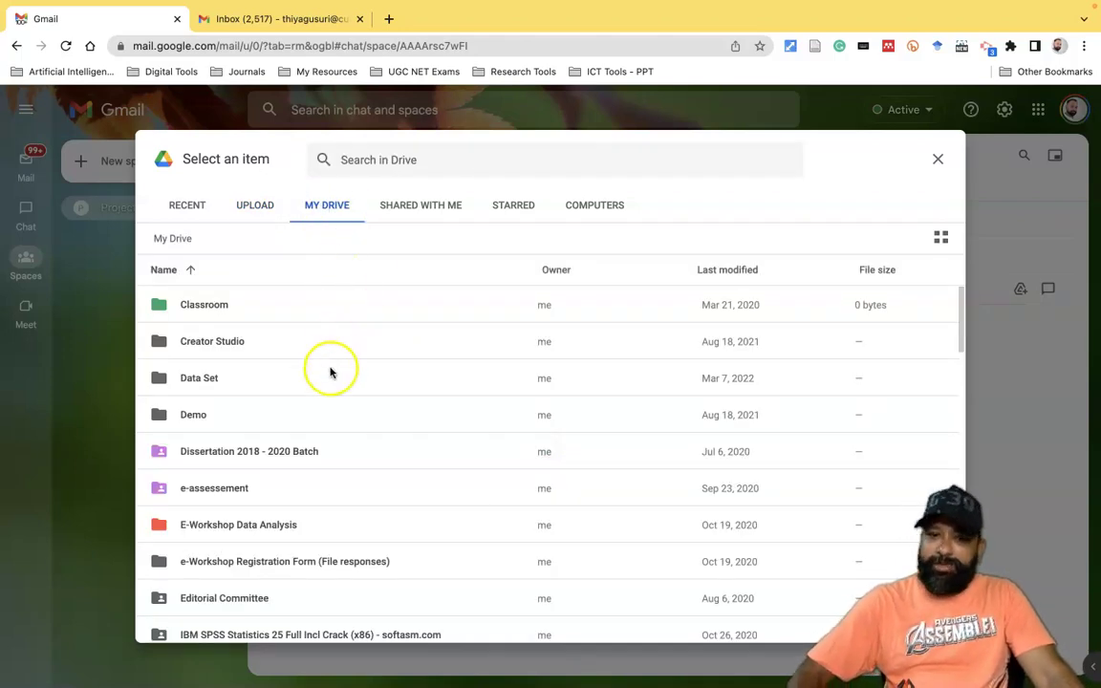
pyautogui.scroll(-1, 331, 373)
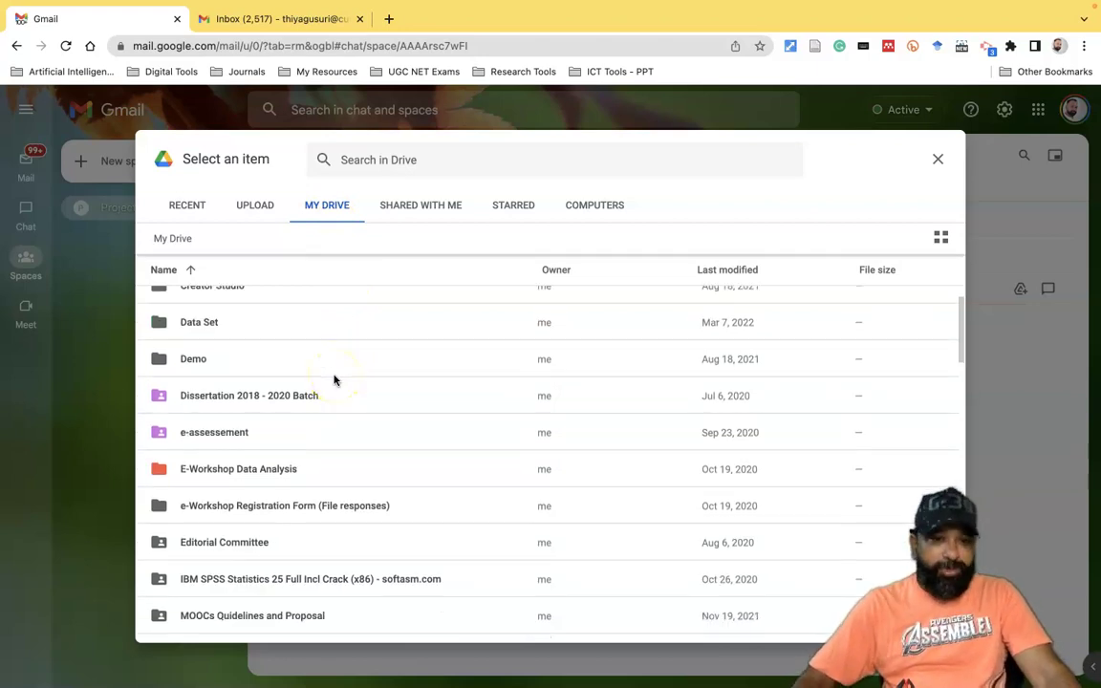
pyautogui.scroll(-10, 327, 408)
pyautogui.scroll(-15, 325, 413)
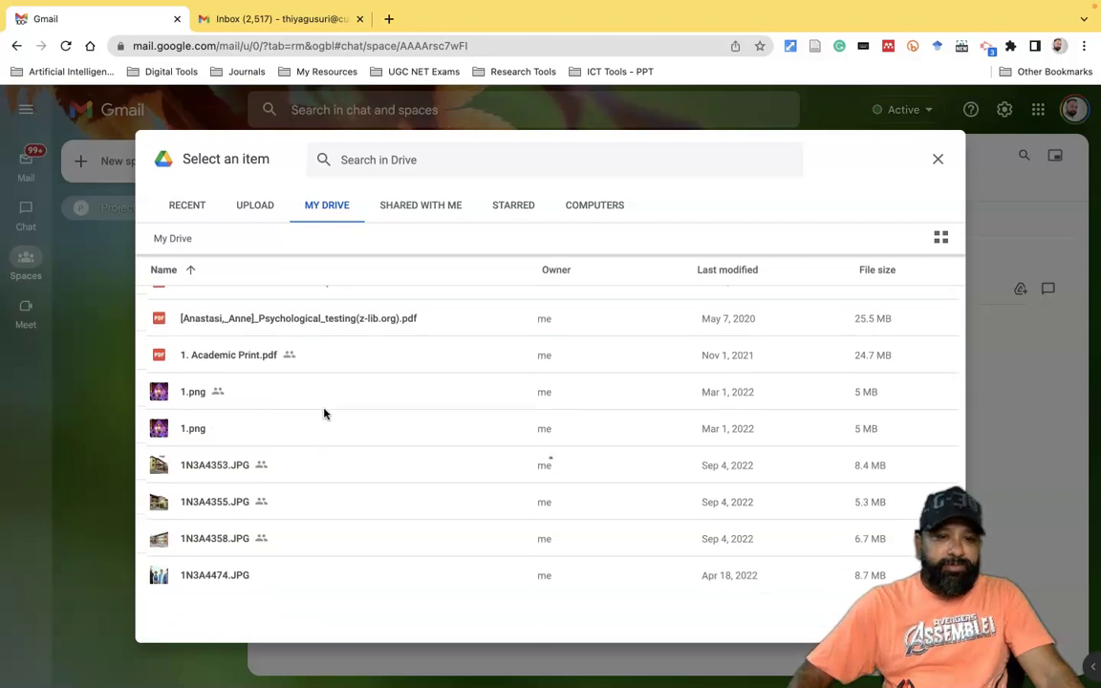
pyautogui.scroll(1, 324, 412)
pyautogui.scroll(1, 245, 403)
pyautogui.scroll(1, 250, 394)
pyautogui.scroll(-4, 251, 397)
pyautogui.scroll(-4, 252, 399)
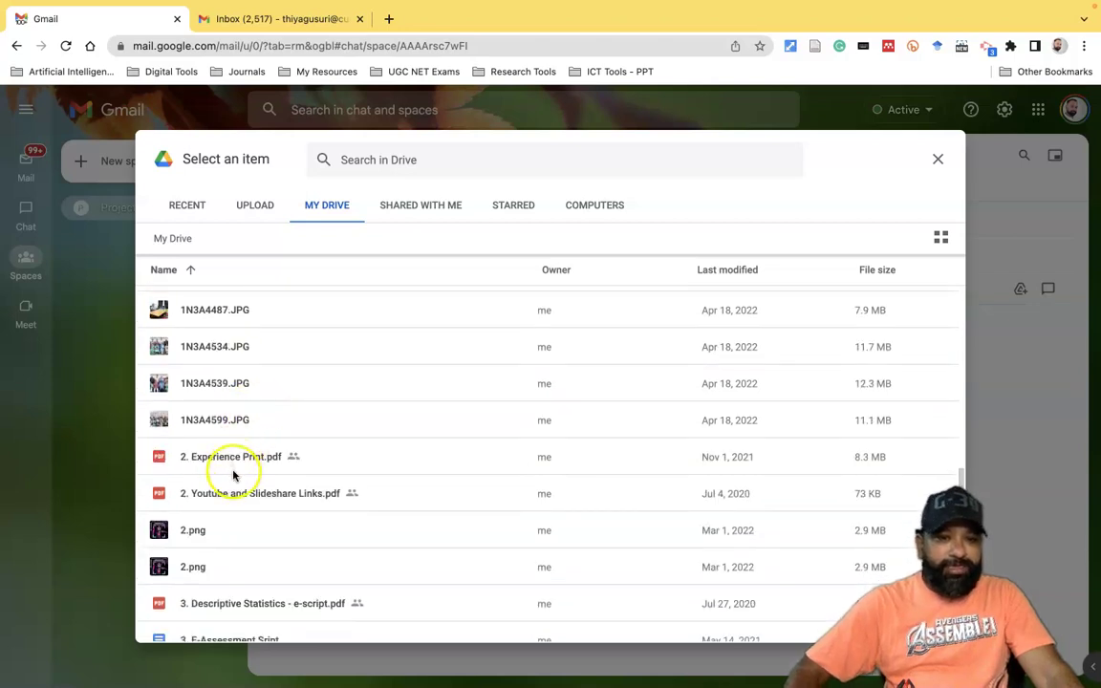
pyautogui.click(263, 496)
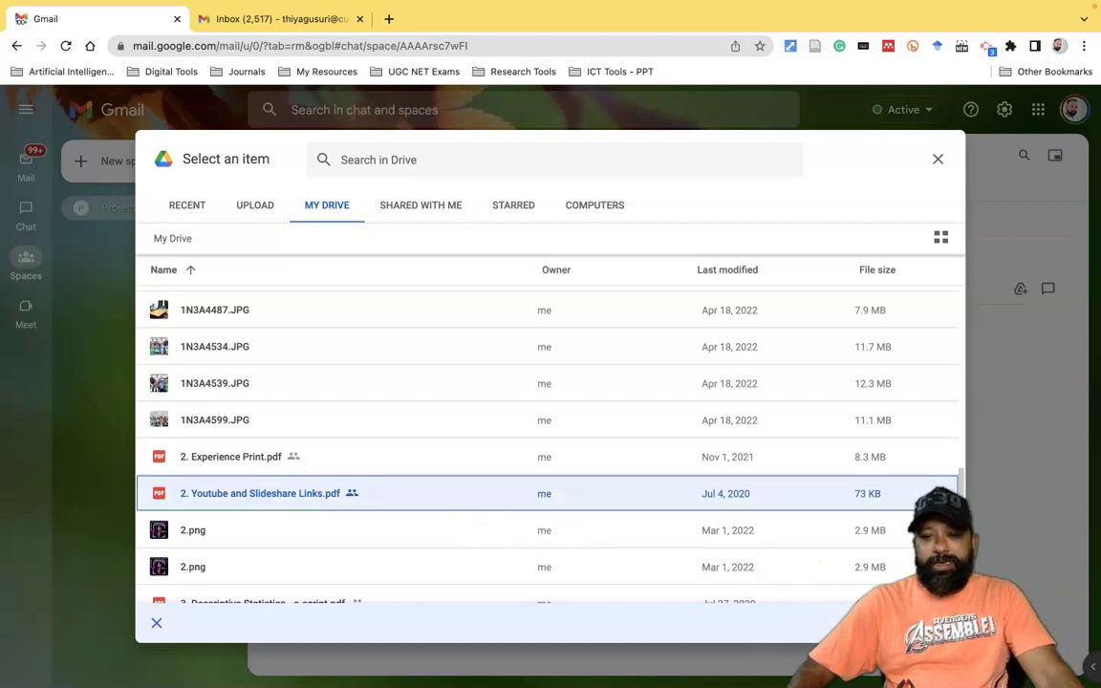
pyautogui.press('Return')
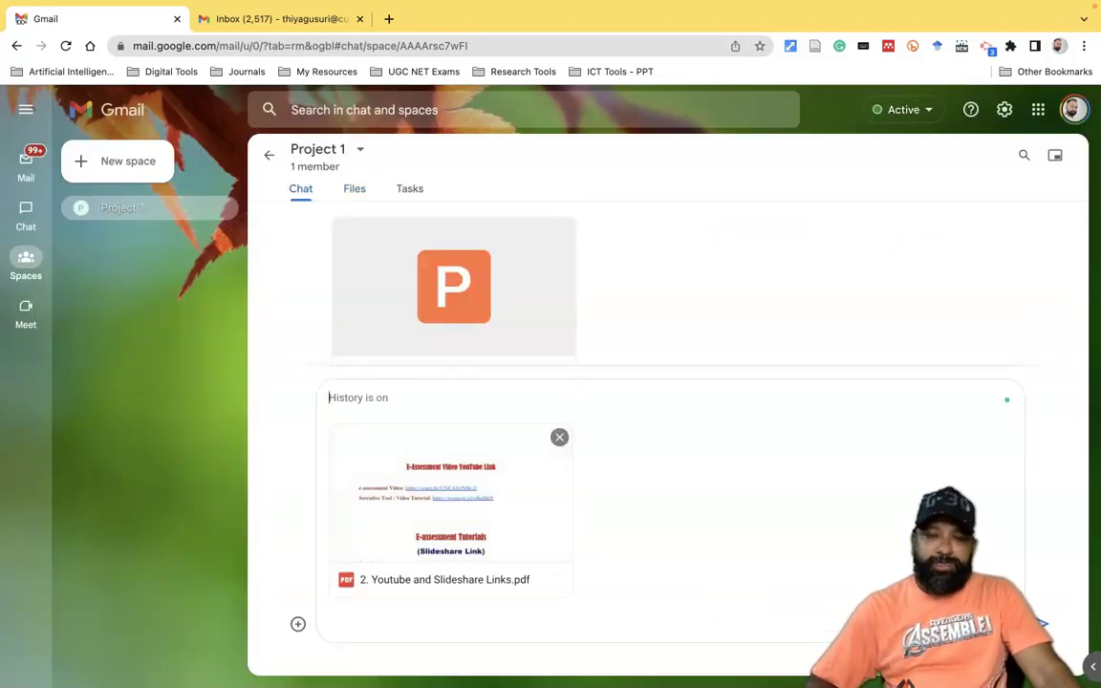
# Step: View Project 1's empty Tasks list, cancel a new task, then return to Files
pyautogui.click(409, 189)
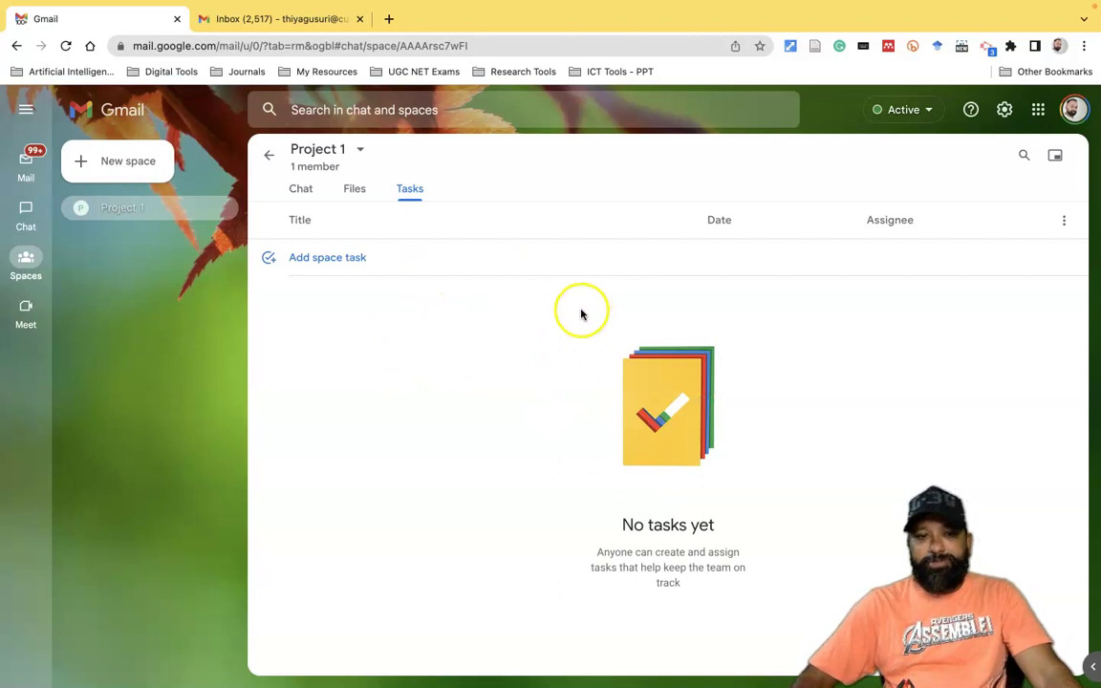
pyautogui.click(327, 261)
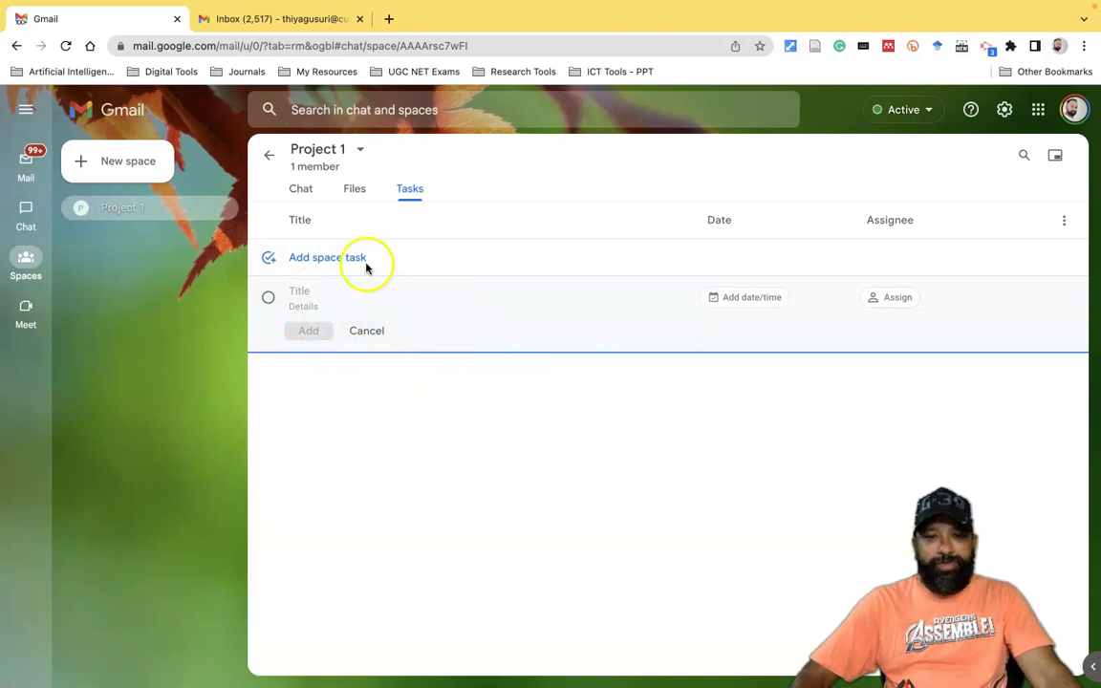
pyautogui.click(367, 331)
pyautogui.click(355, 196)
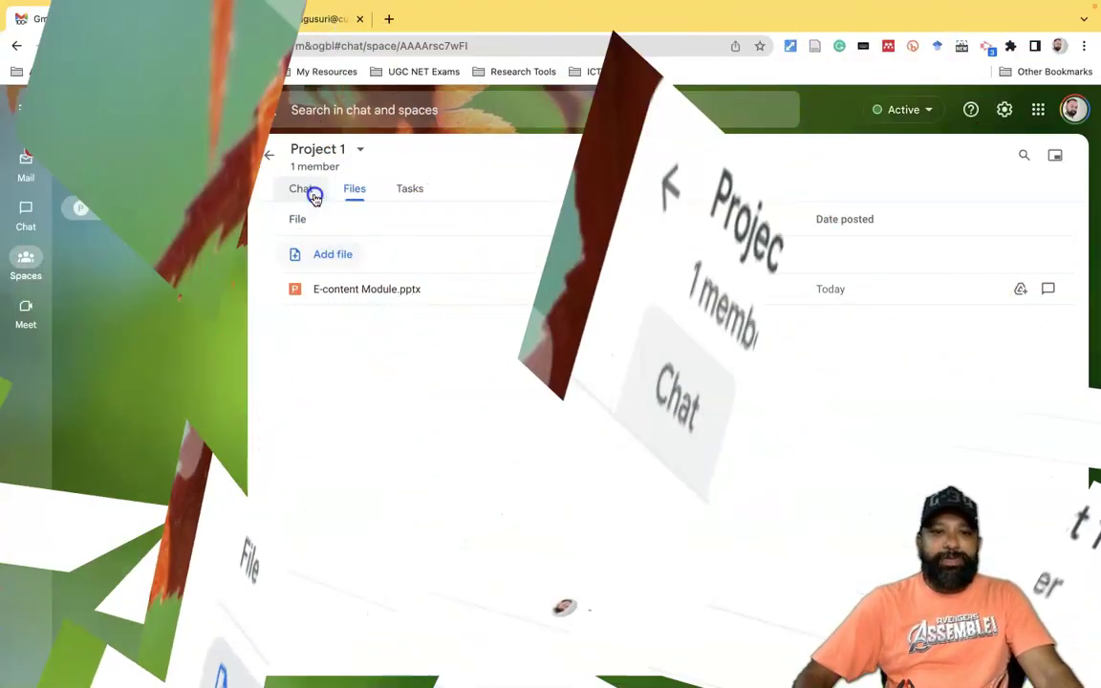
# Step: Return to the Project 1 chat, then switch to the invited account's inbox tab
pyautogui.click(315, 196)
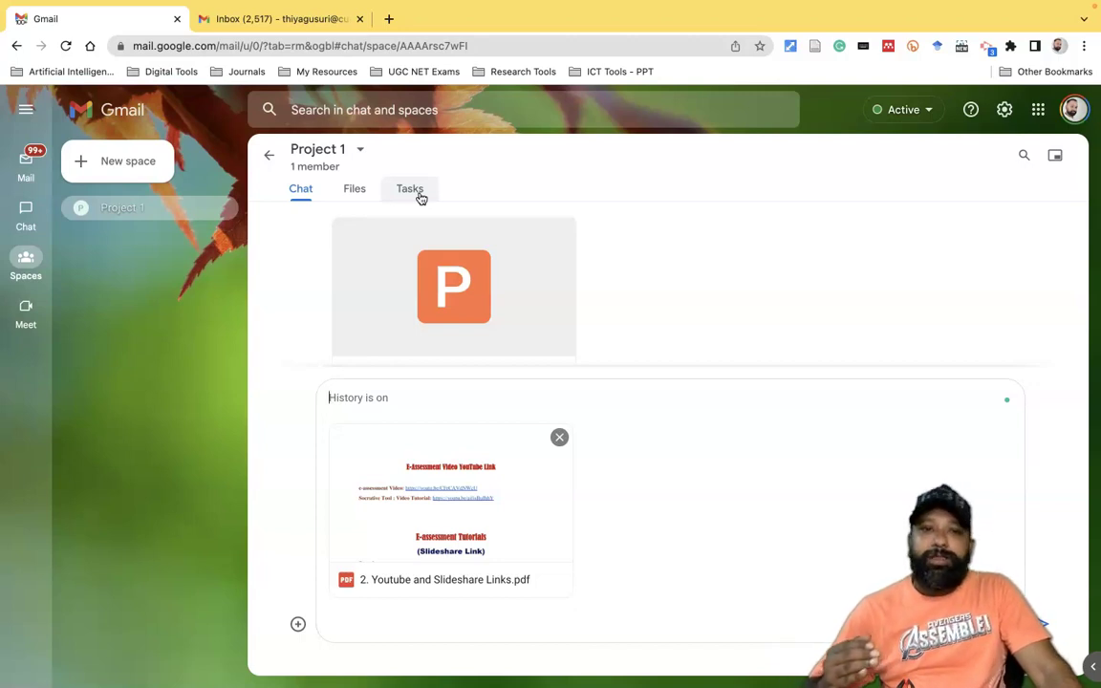
pyautogui.click(245, 20)
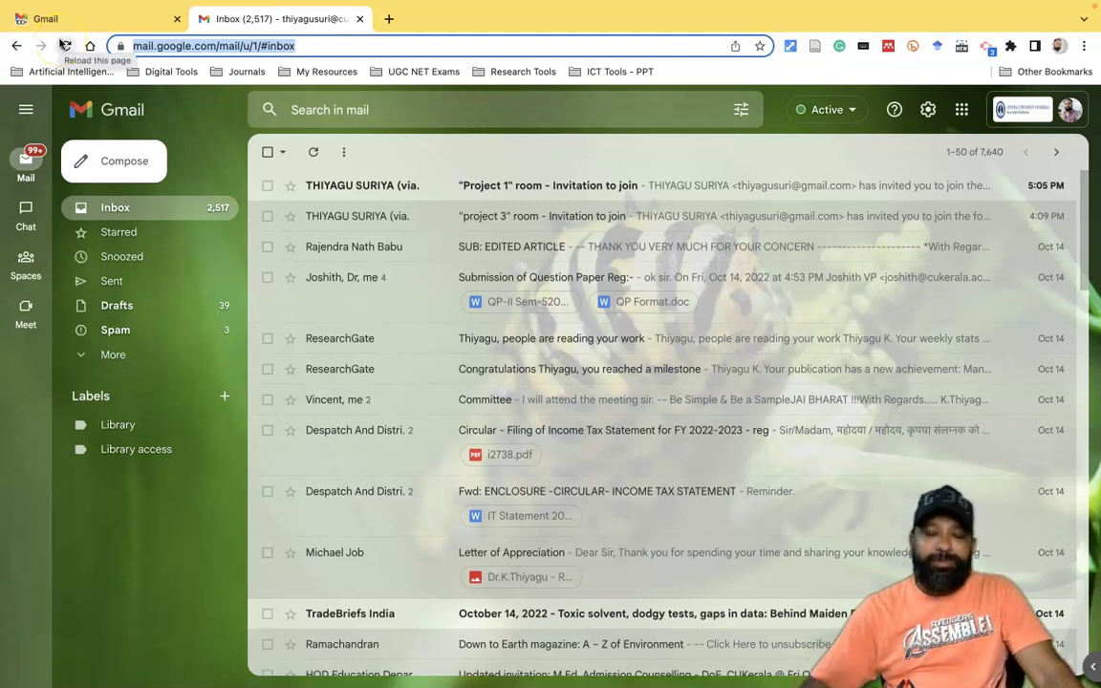
# Step: Open the 'Project 1' invitation email and join the space in Google Chat
pyautogui.click(537, 195)
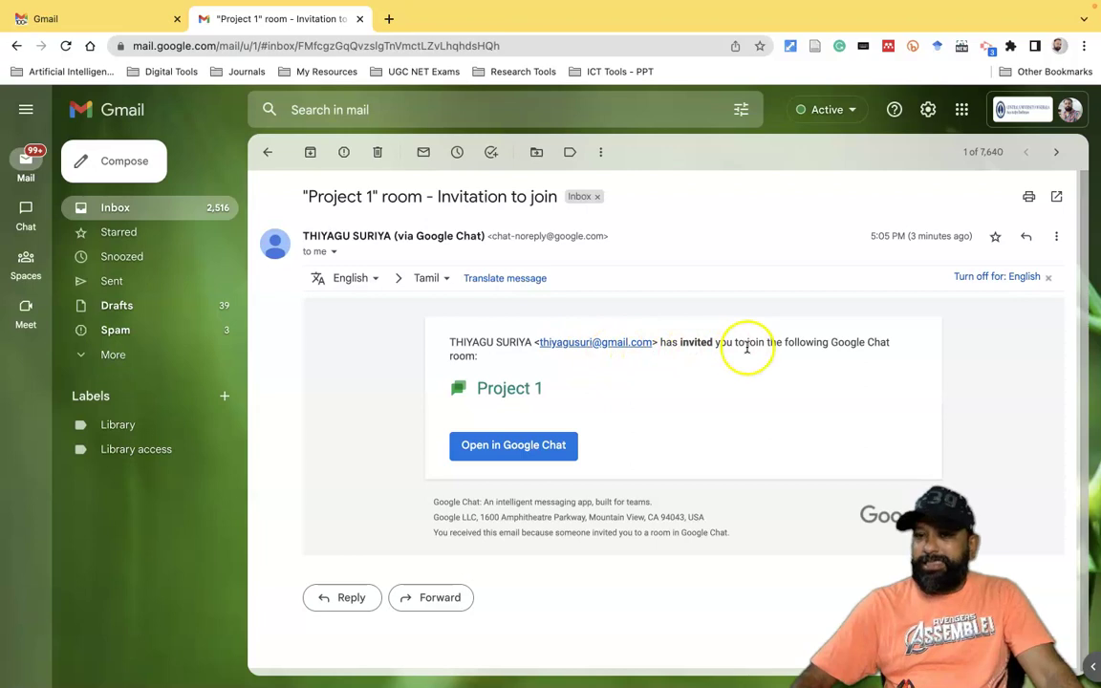
pyautogui.click(509, 453)
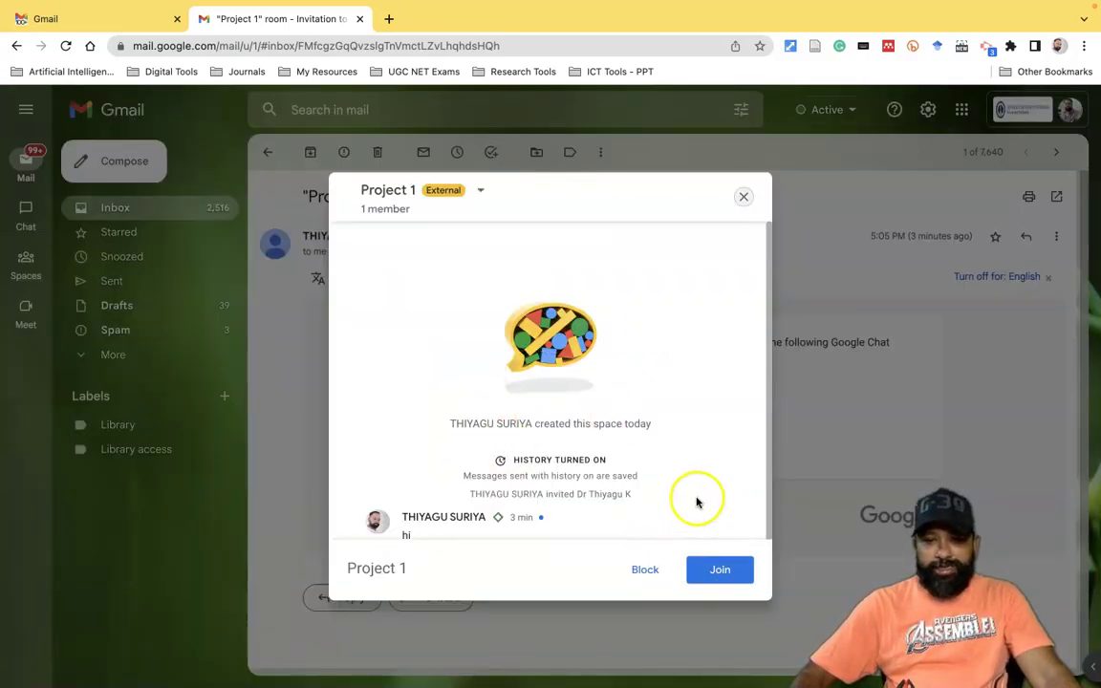
pyautogui.click(721, 571)
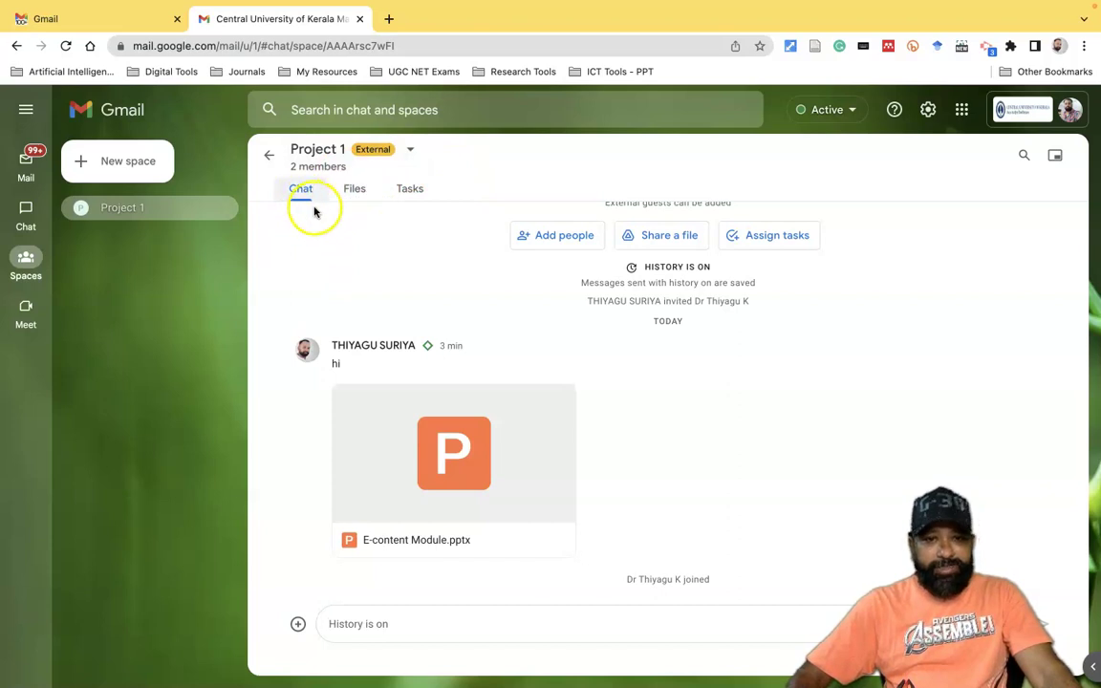
# Step: Browse the Files and Tasks tabs, then post 'hi' in the Project 1 chat
pyautogui.click(356, 196)
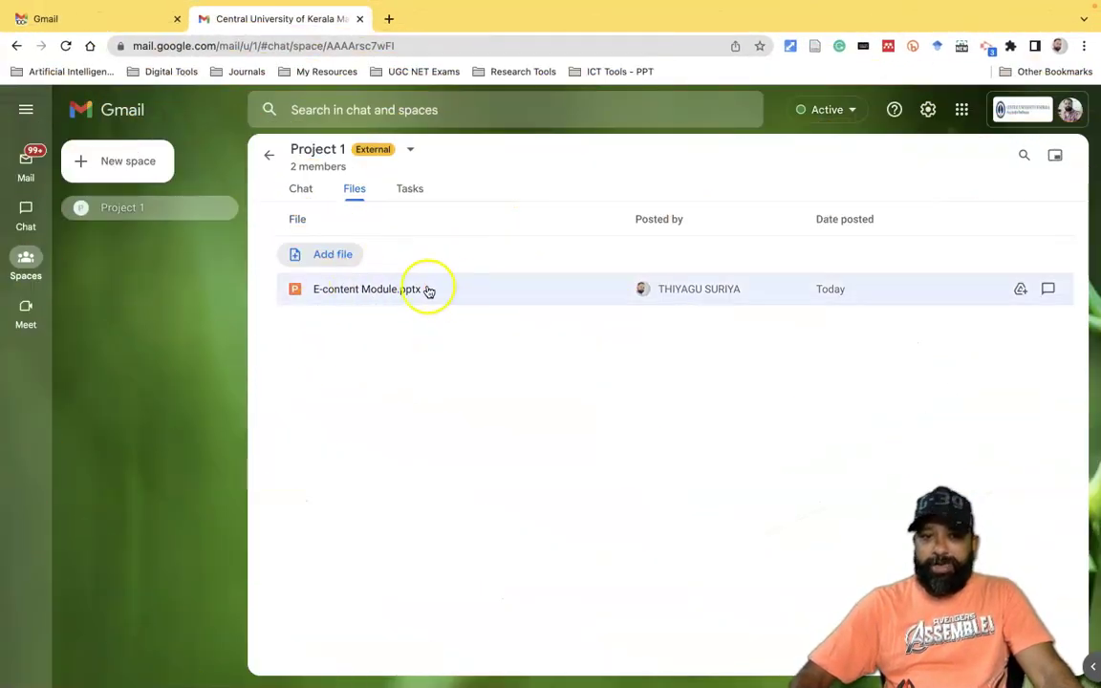
pyautogui.click(410, 189)
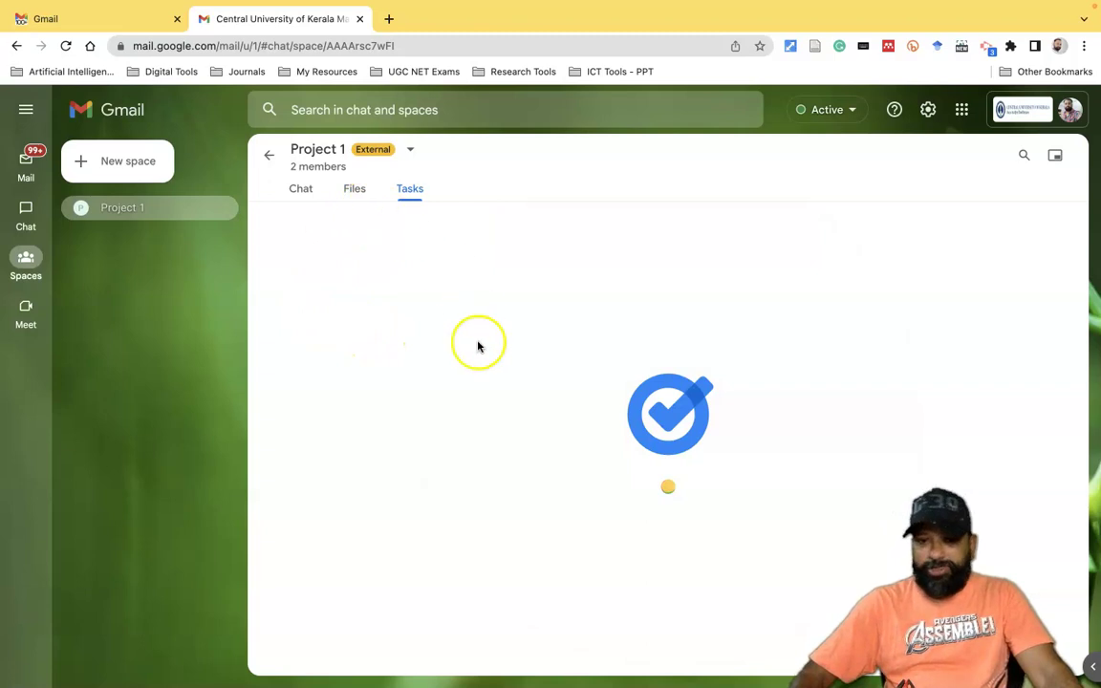
pyautogui.click(302, 191)
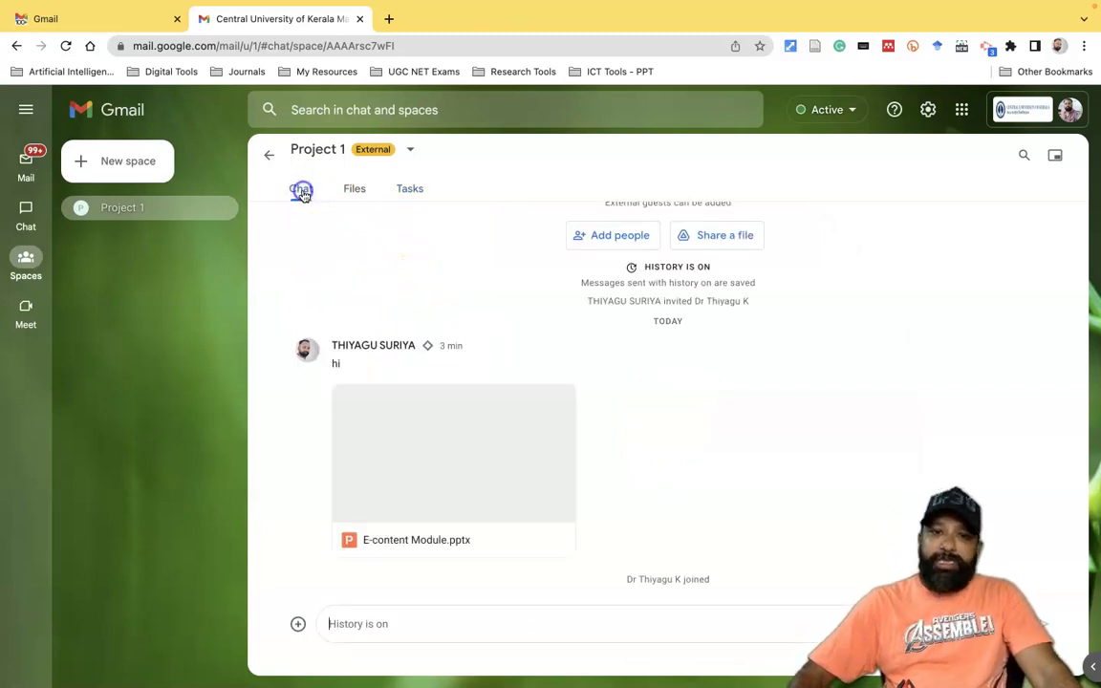
pyautogui.click(357, 624)
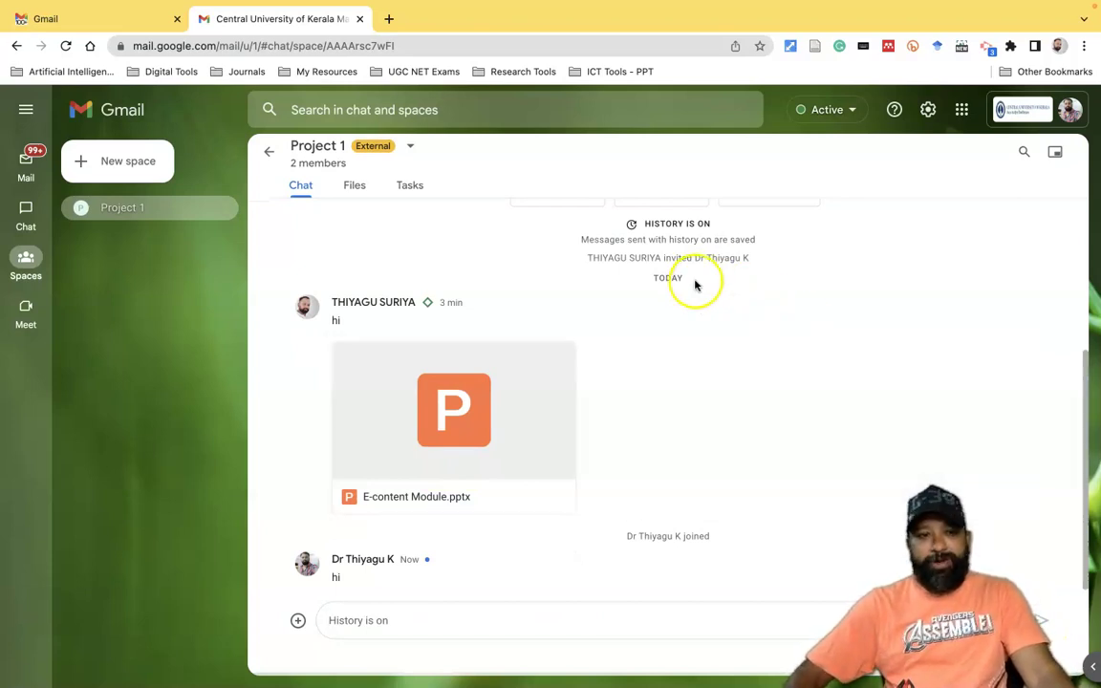
# Step: Go to the Spaces overview, then switch to the space creator's Gmail tab
pyautogui.click(25, 261)
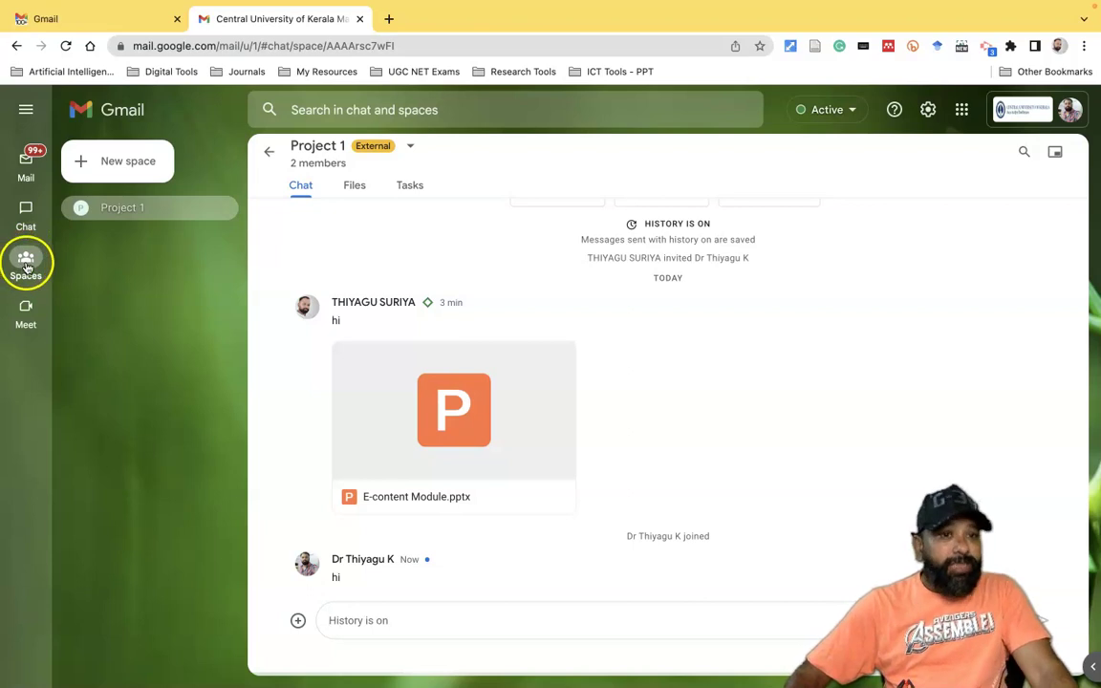
pyautogui.click(39, 264)
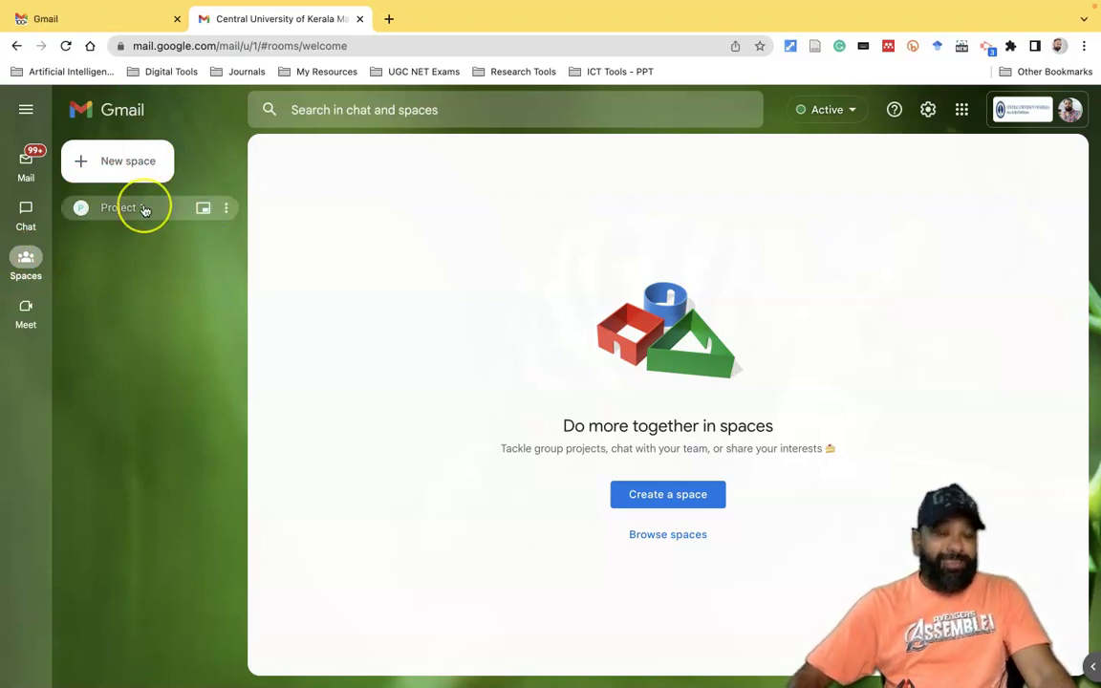
pyautogui.click(64, 18)
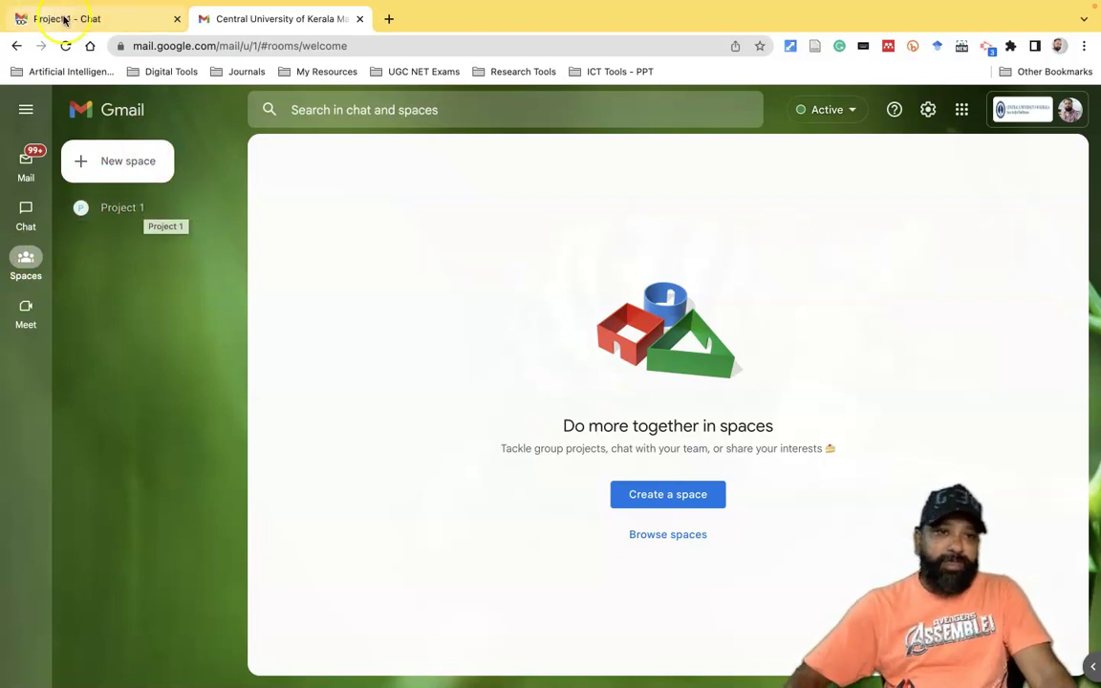
pyautogui.click(137, 212)
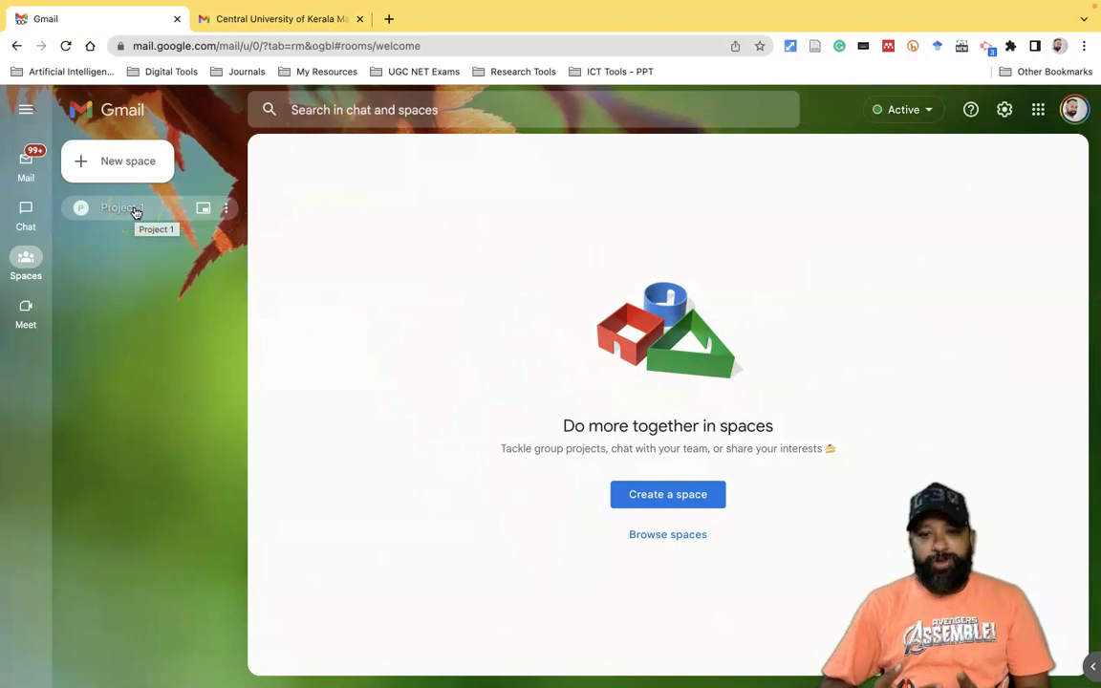